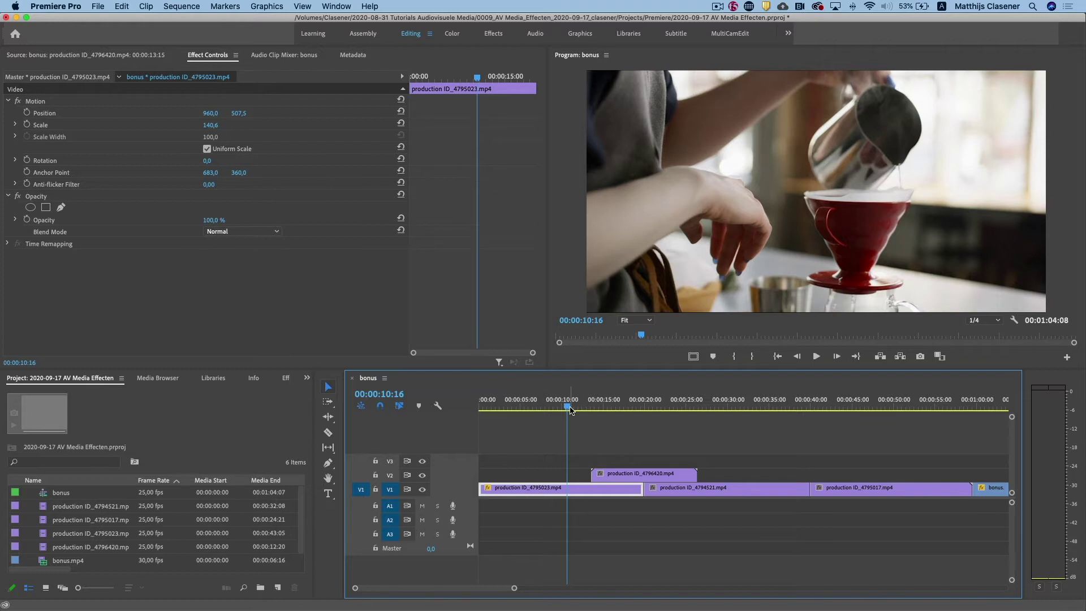
- Scrub through the coffee sequence and select the production ID_4796420 overlay clip on V2
left_click_drag(570, 409, 554, 410)
left_click_drag(553, 410, 632, 412)
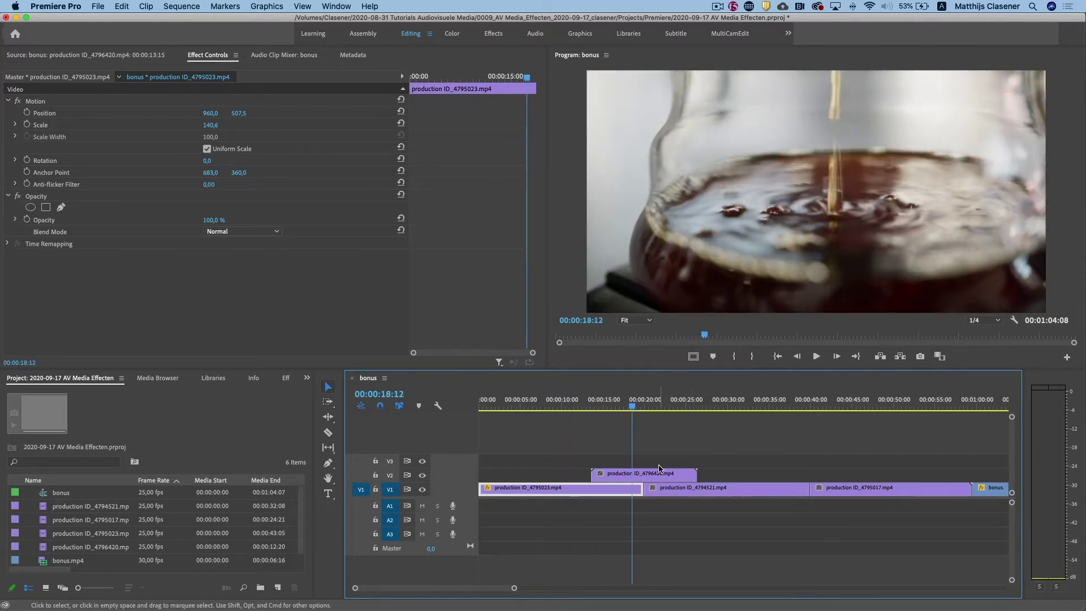
left_click(648, 409)
left_click_drag(658, 410, 716, 412)
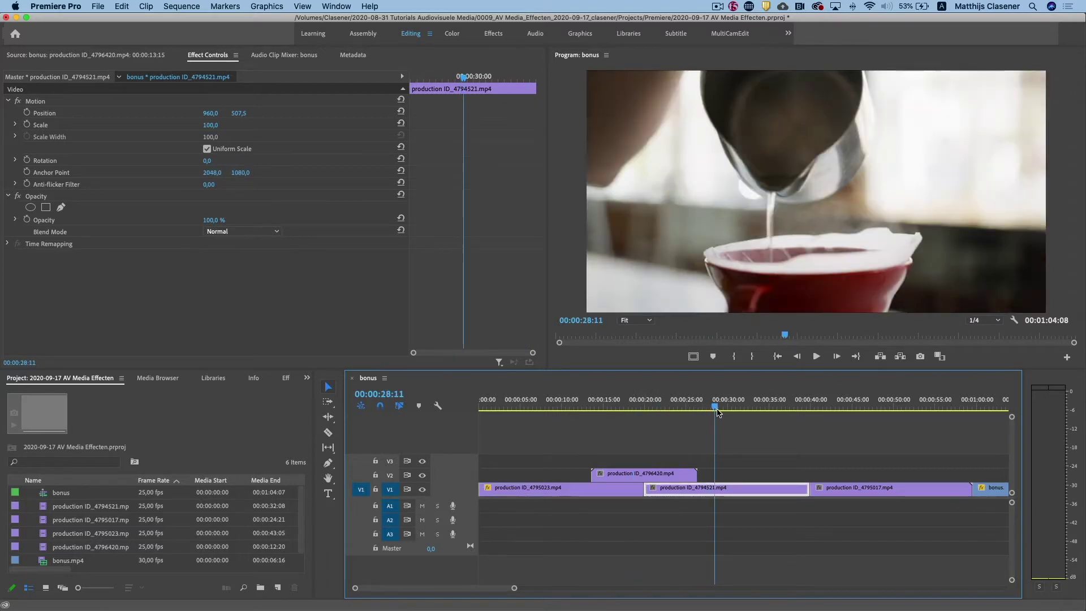
left_click(669, 407)
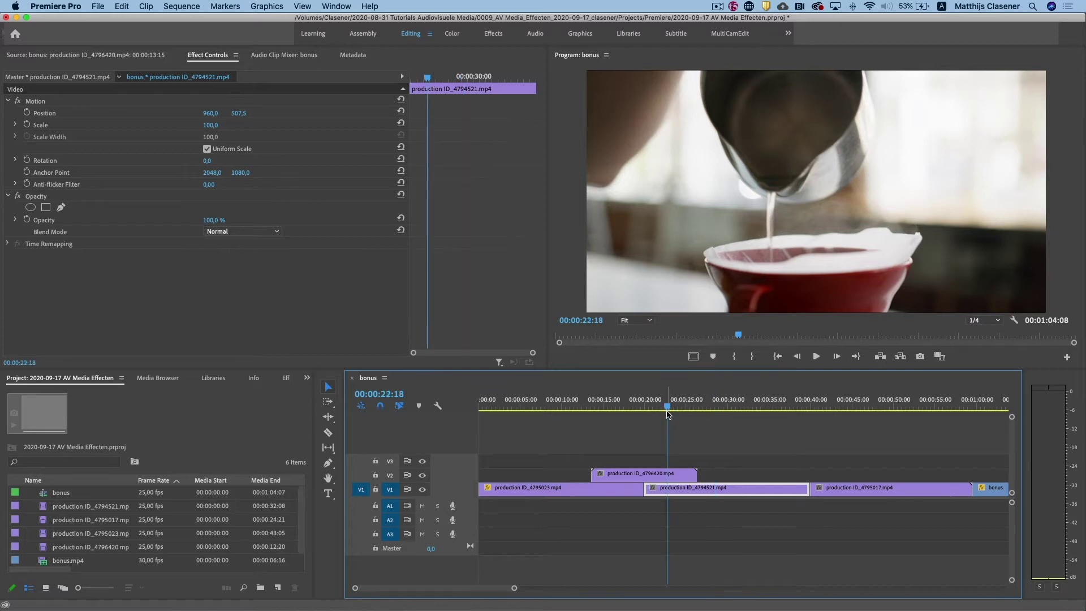
left_click(645, 478)
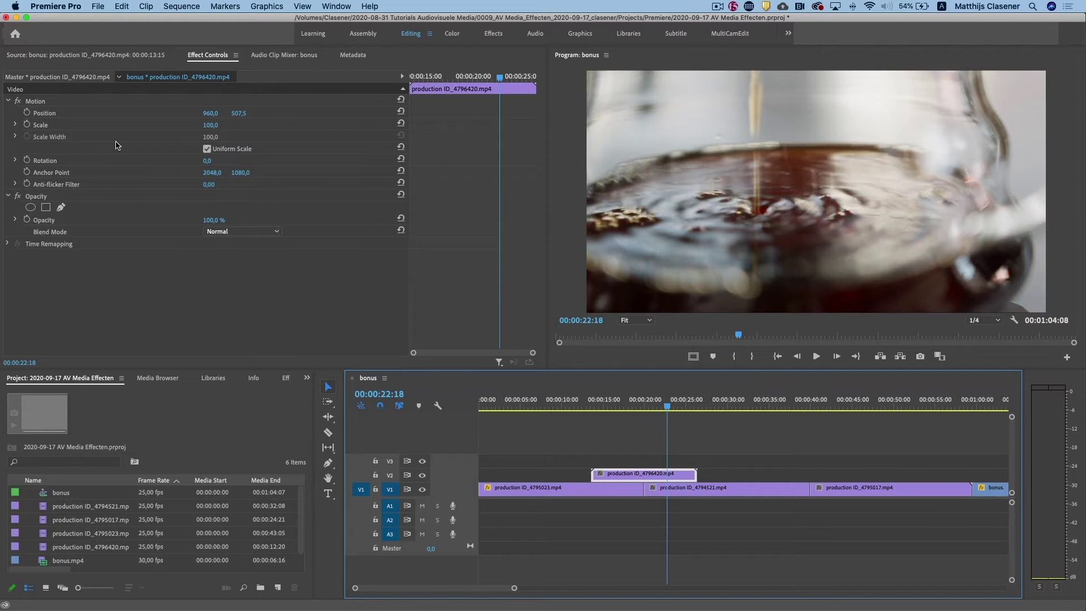
- Move the playhead near the overlay's start and set its Scale to 50
left_click(471, 77)
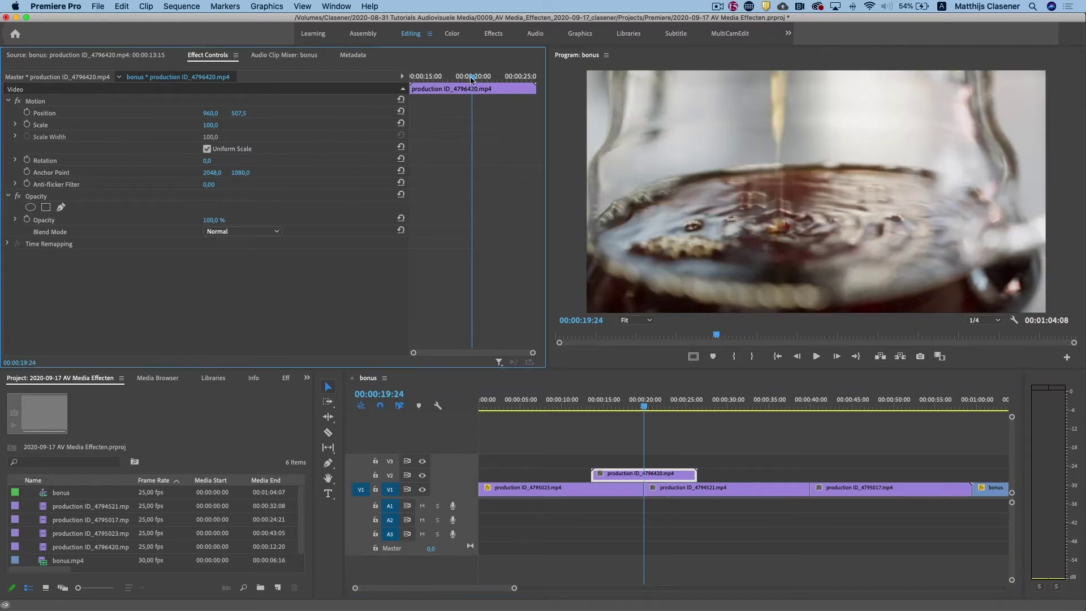
left_click_drag(471, 77, 470, 78)
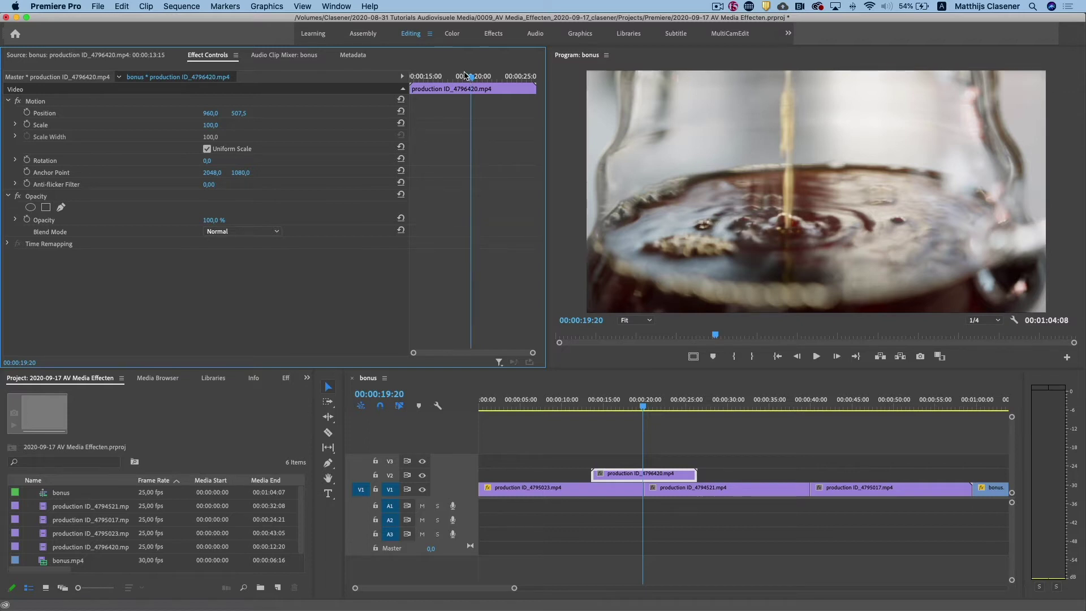
left_click(619, 407)
left_click_drag(619, 409, 614, 411)
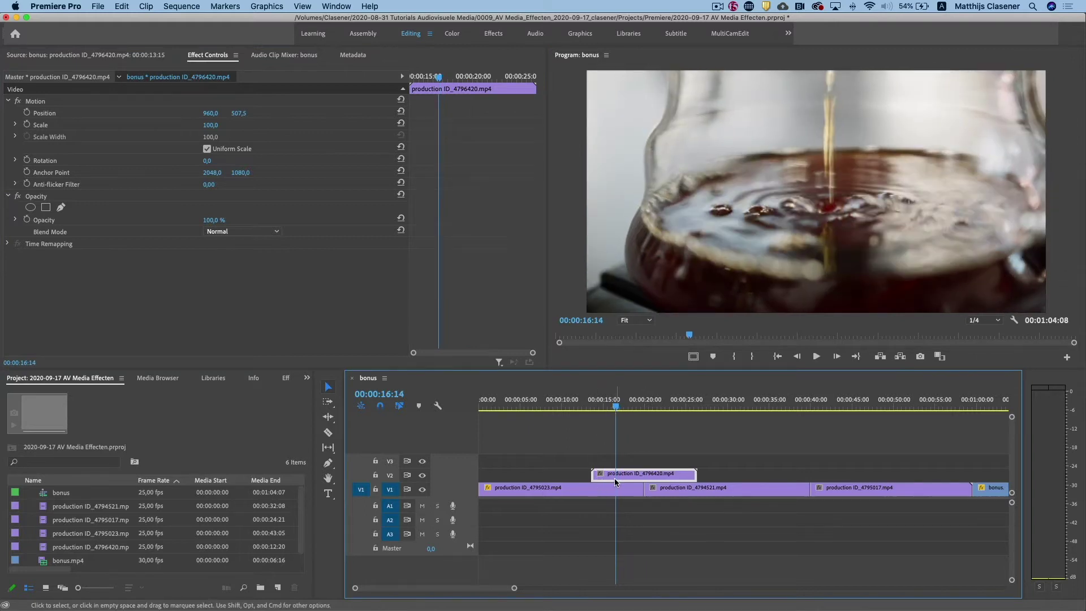
mouse_move(614, 478)
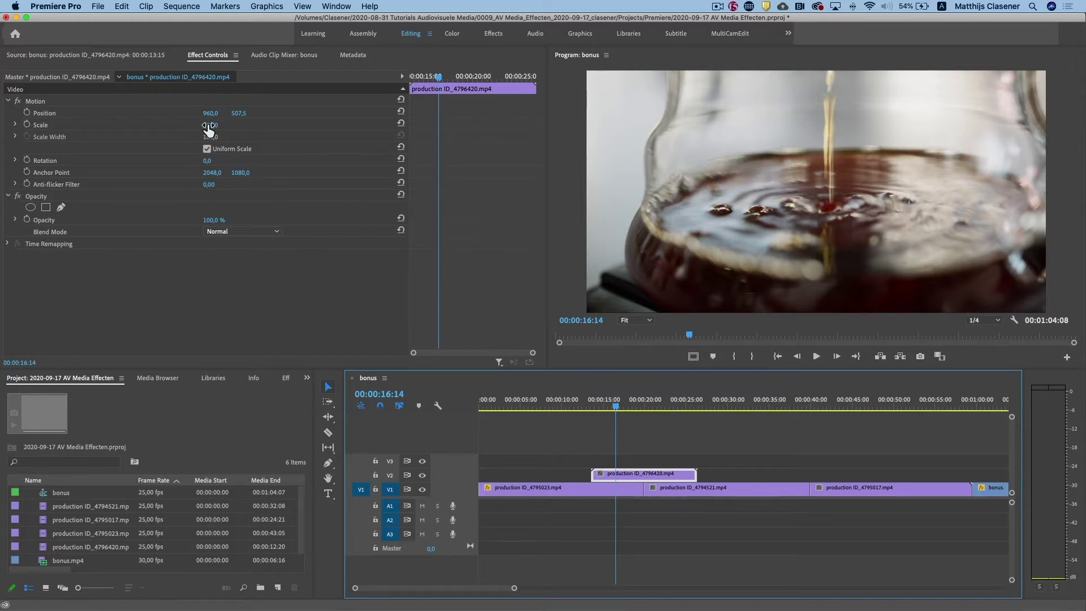
left_click(210, 126)
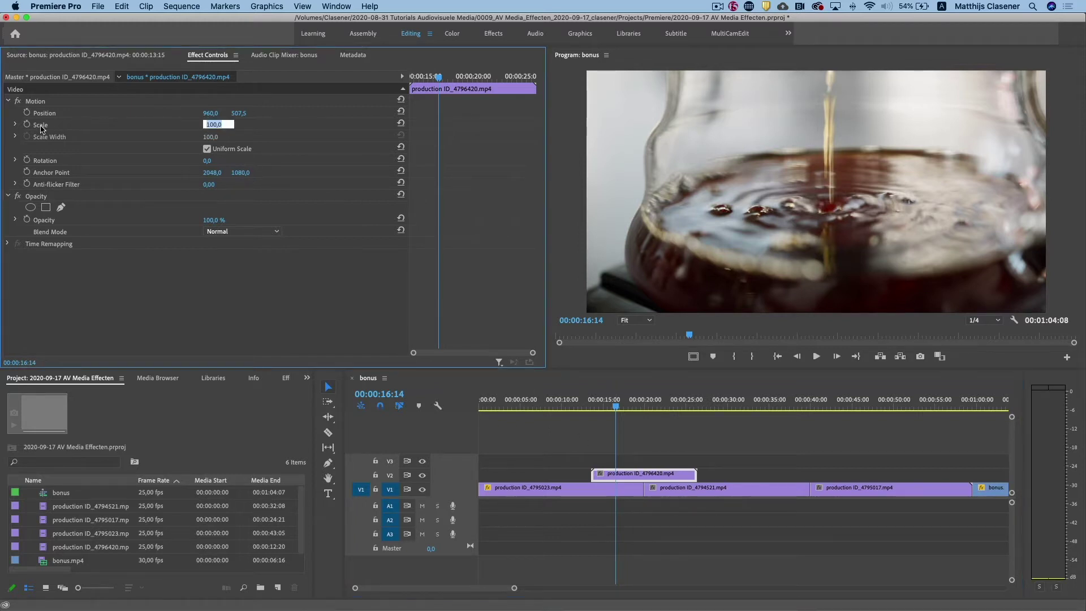
type("50")
key("Return")
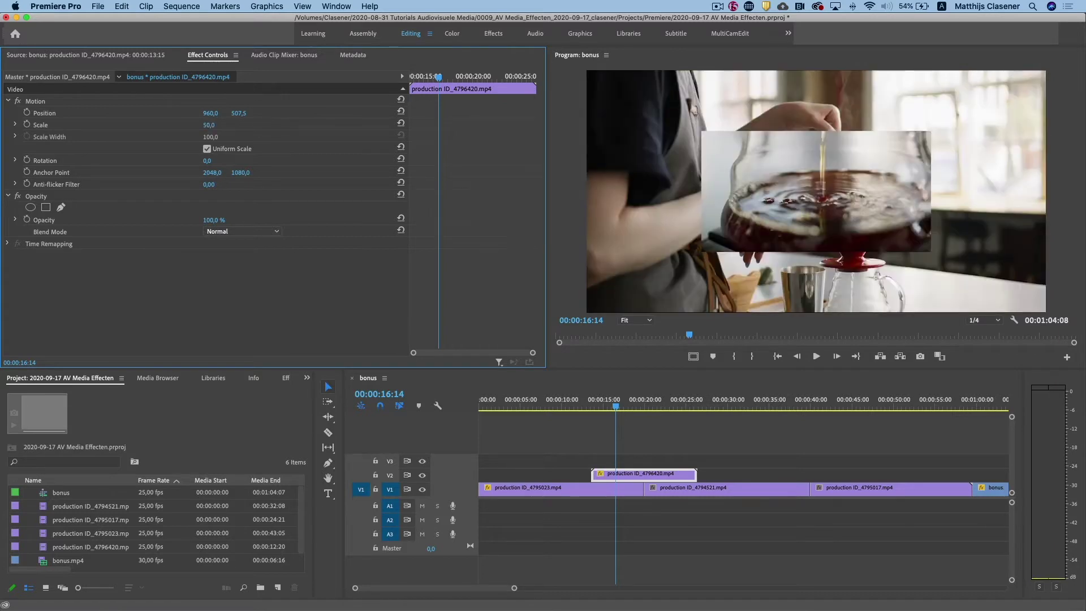
- Move the inset left until Position X sits just off the frame's left edge, about -507.9
left_click(878, 187)
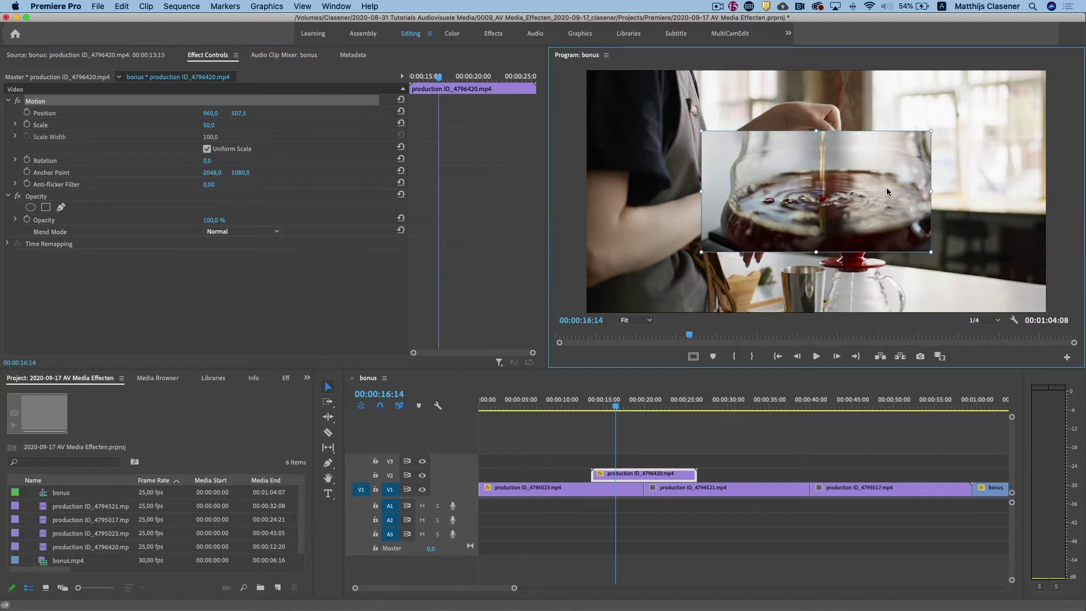
mouse_move(890, 187)
left_mouse_down()
mouse_move(779, 193)
mouse_move(796, 191)
left_mouse_up()
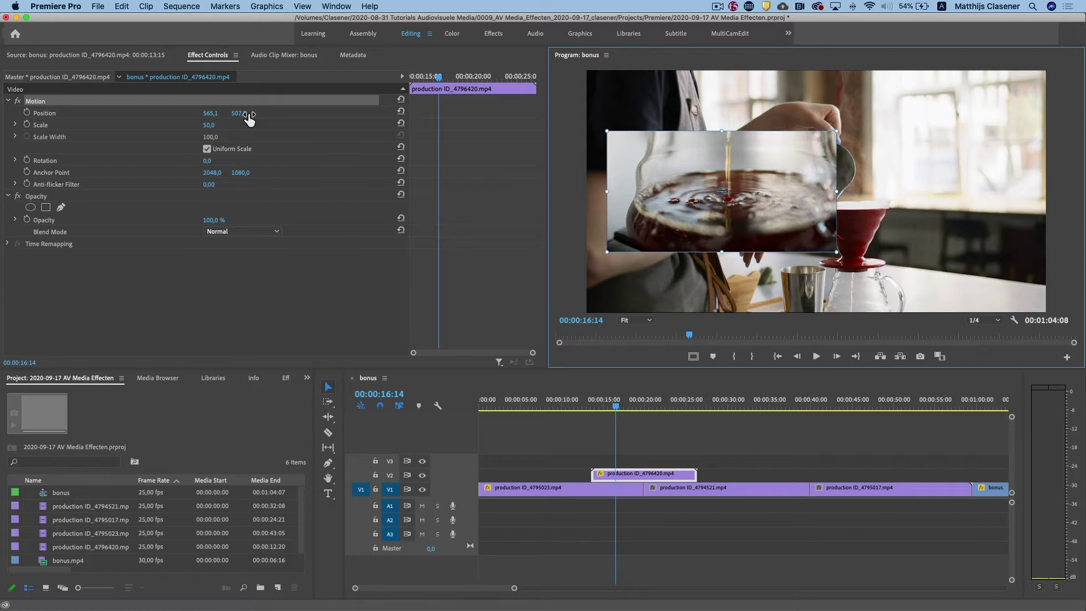
left_click(211, 114)
type("-408,9")
key("Return")
mouse_move(212, 113)
left_mouse_down()
mouse_move(147, 113)
mouse_move(232, 113)
mouse_move(154, 114)
left_mouse_up()
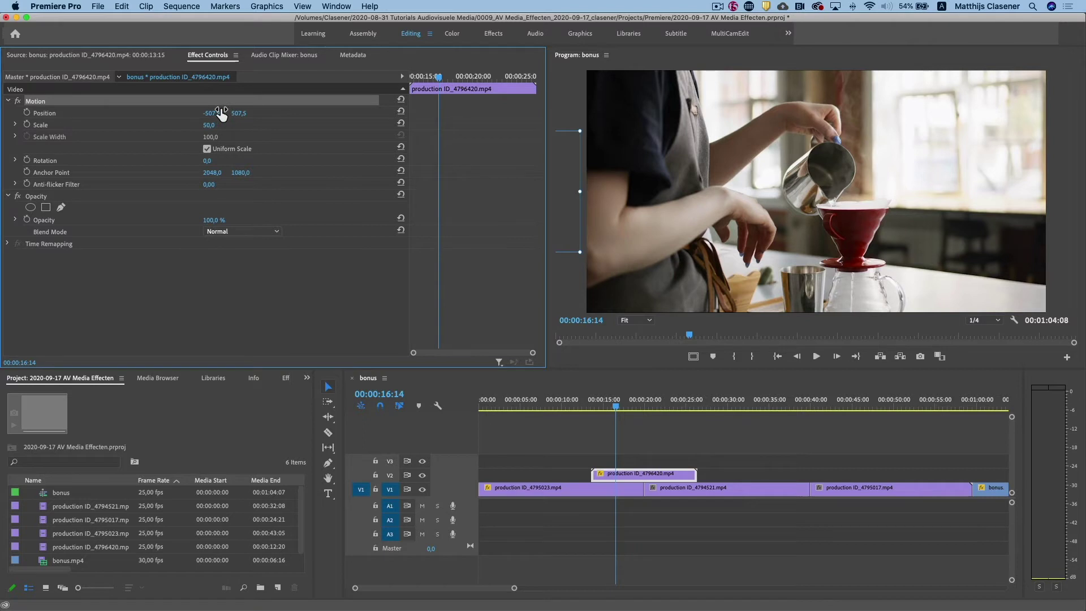
- Keyframe Position off-left at 16:14, then at about 19:08 at X 945.6
left_click(27, 114)
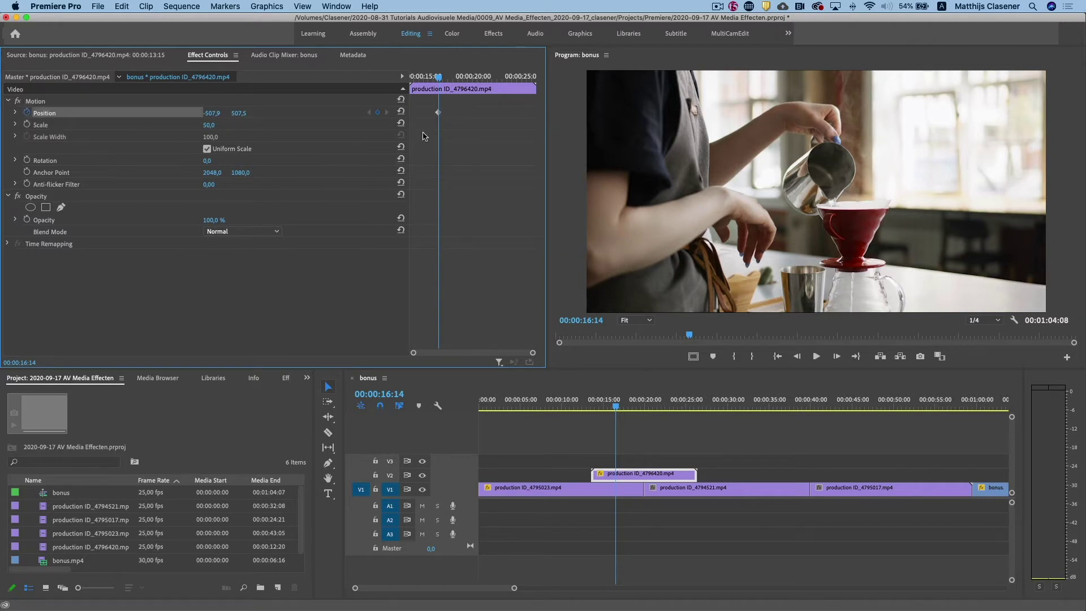
left_click_drag(439, 78, 467, 78)
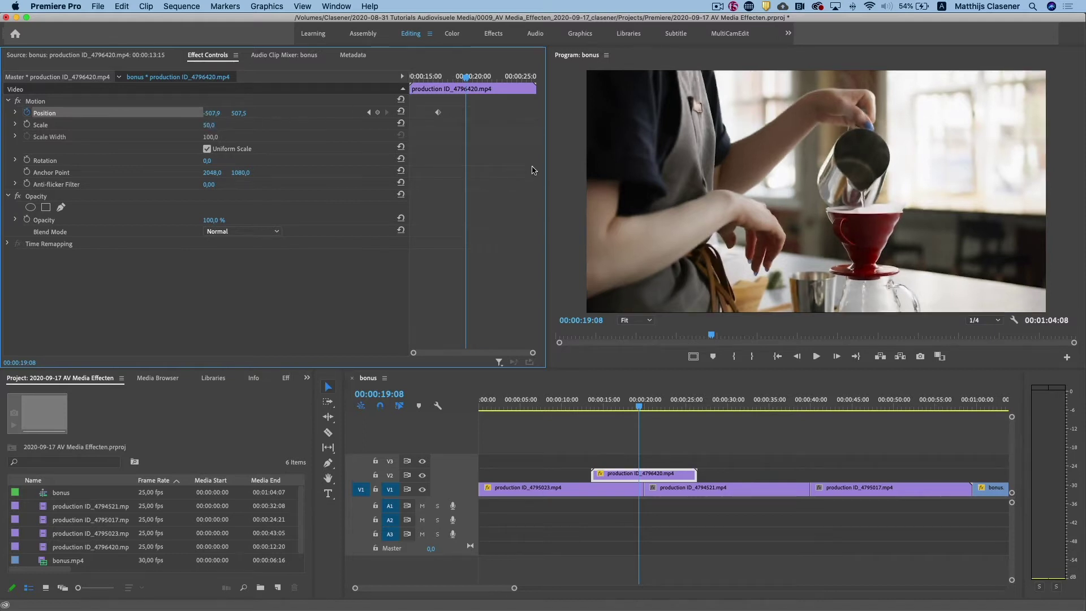
left_click_drag(213, 113, 314, 113)
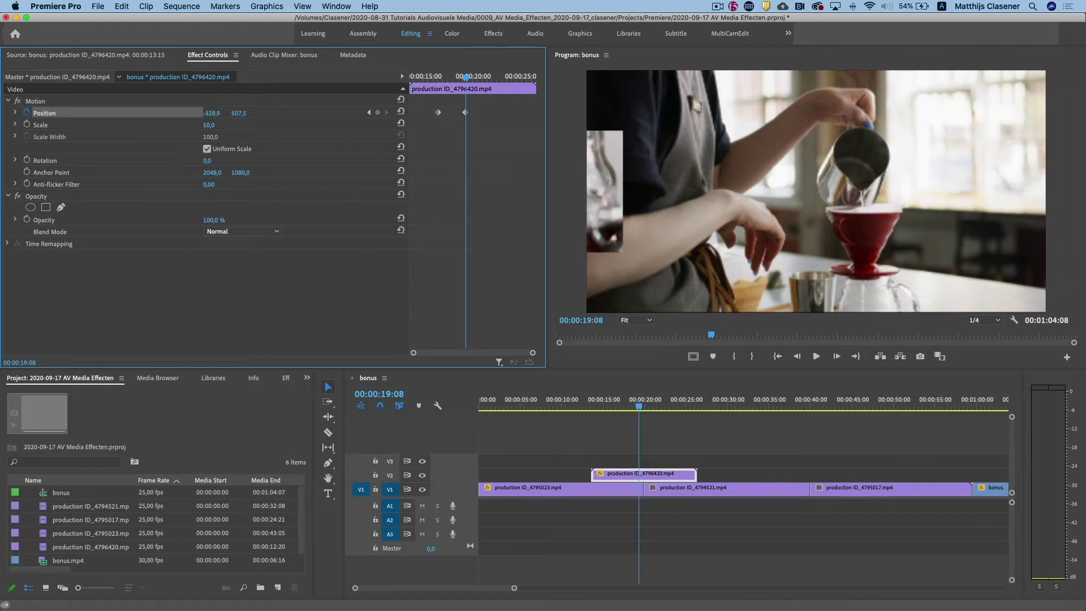
left_click(612, 218)
left_click_drag(607, 218, 912, 220)
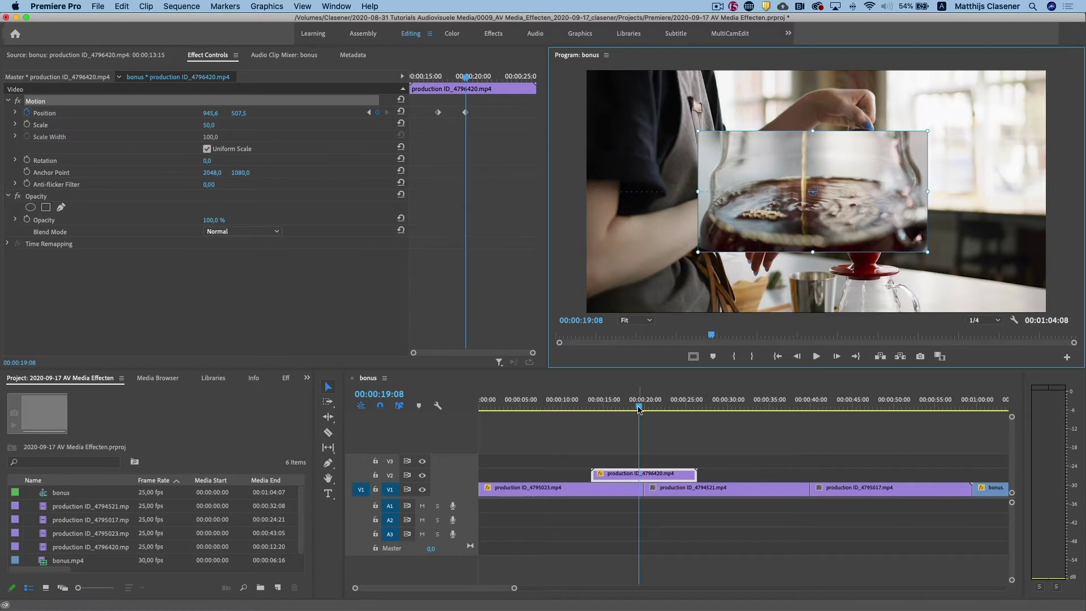
left_click_drag(639, 408, 643, 409)
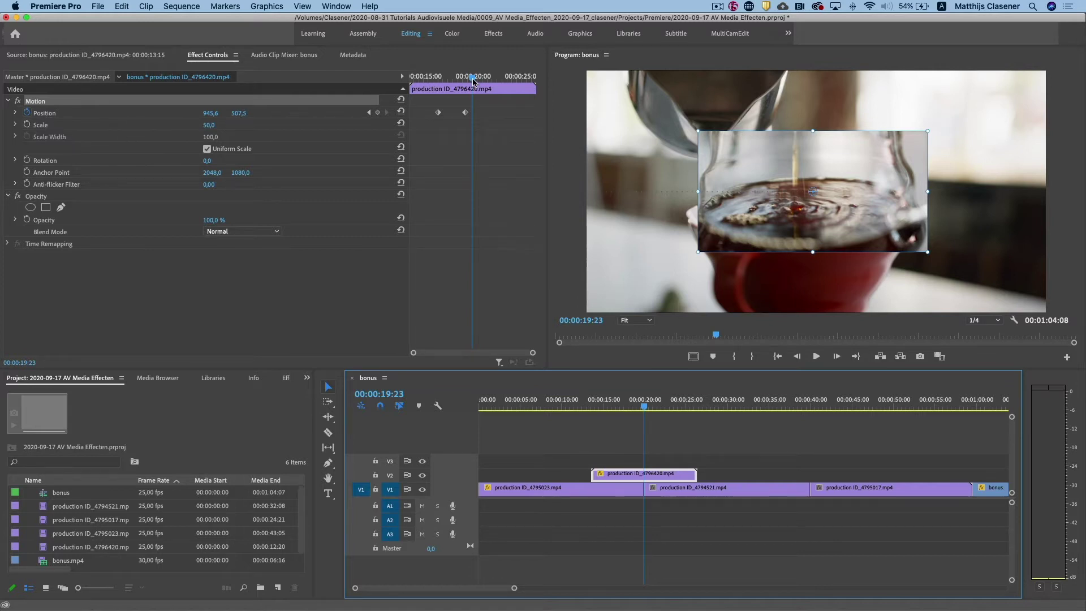
left_click_drag(473, 81, 426, 86)
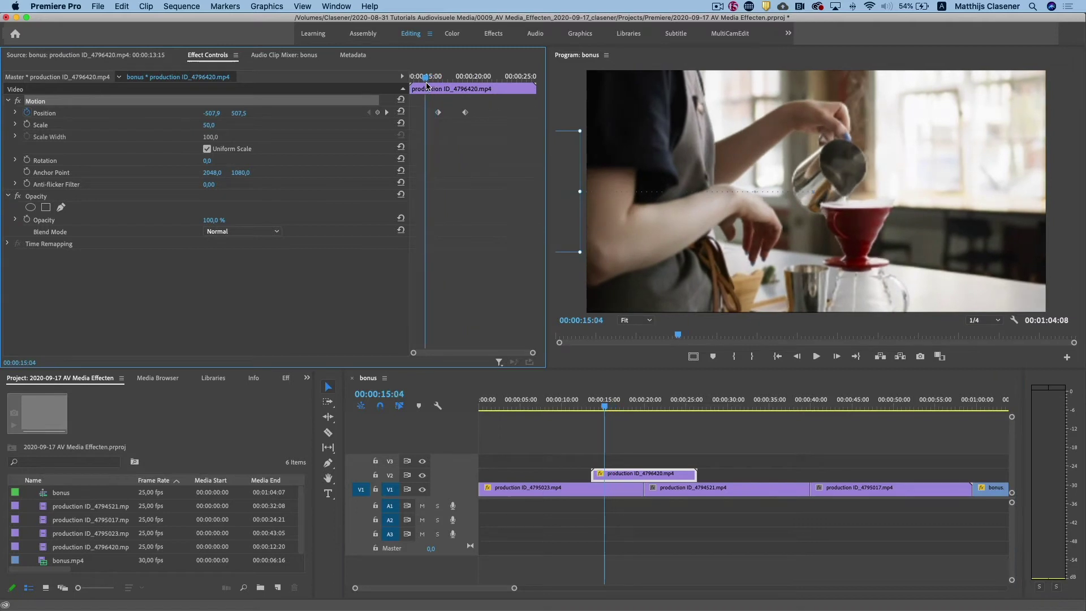
- Keyframe the overlay's Scale from 50 at 15:04 up to 100 at 19:20
left_click(27, 125)
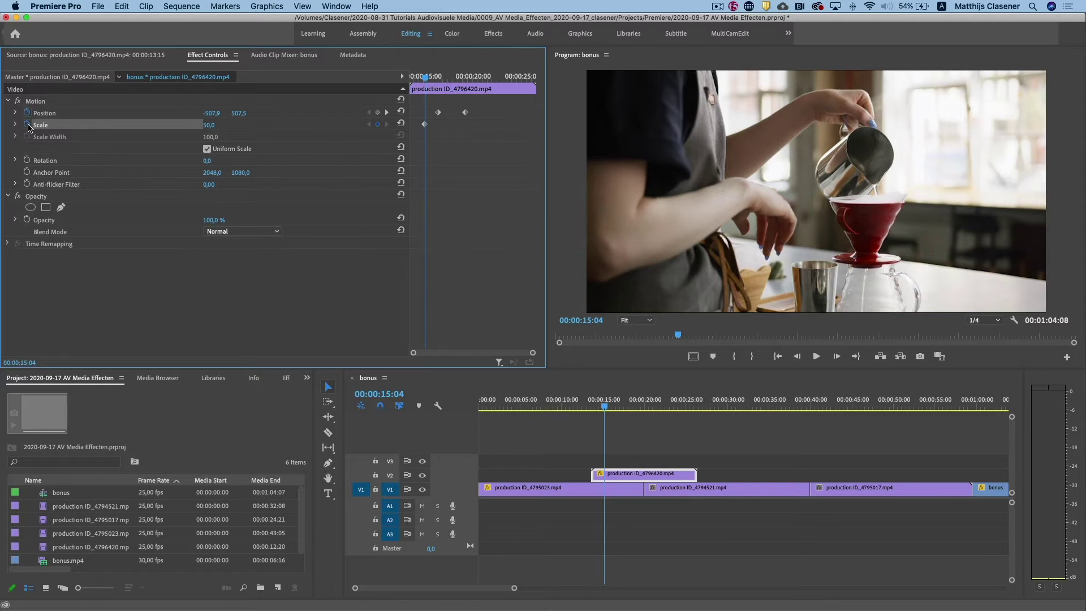
left_click_drag(426, 81, 470, 84)
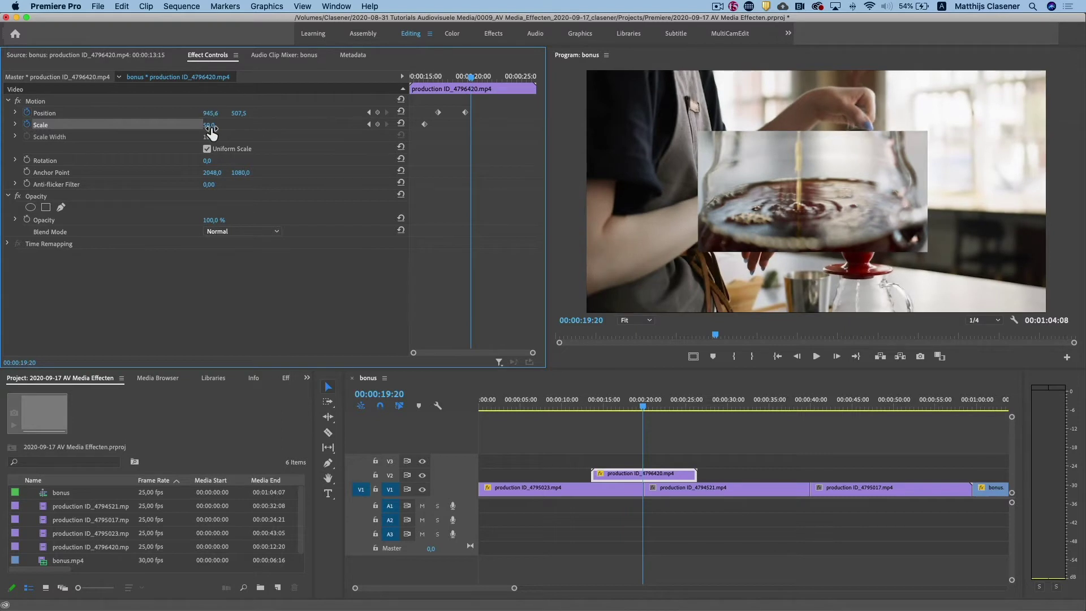
left_click_drag(210, 129, 289, 125)
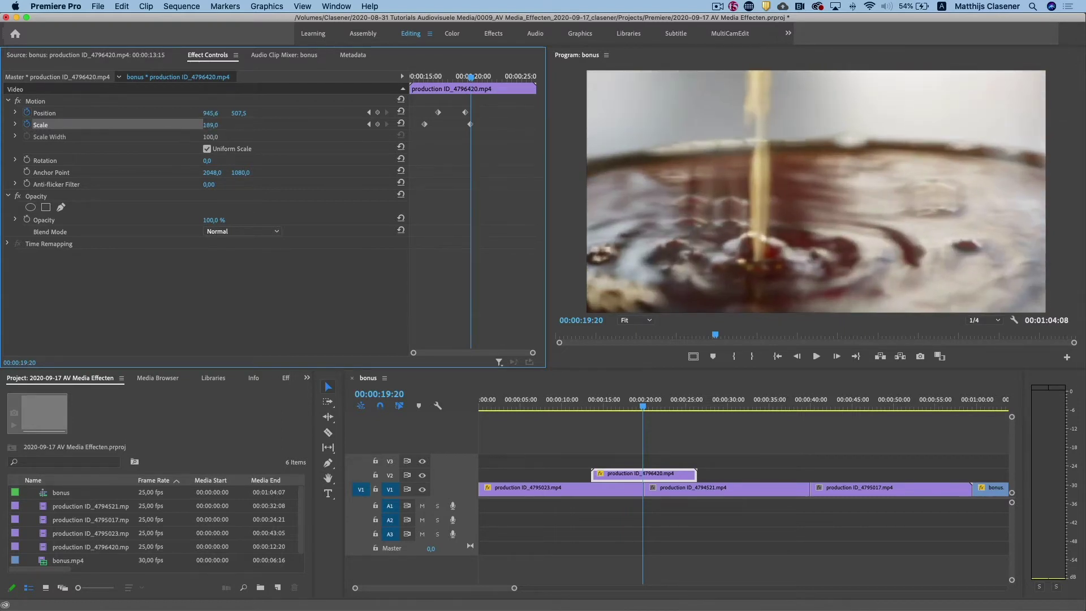
left_click(219, 123)
type("100")
key("Return")
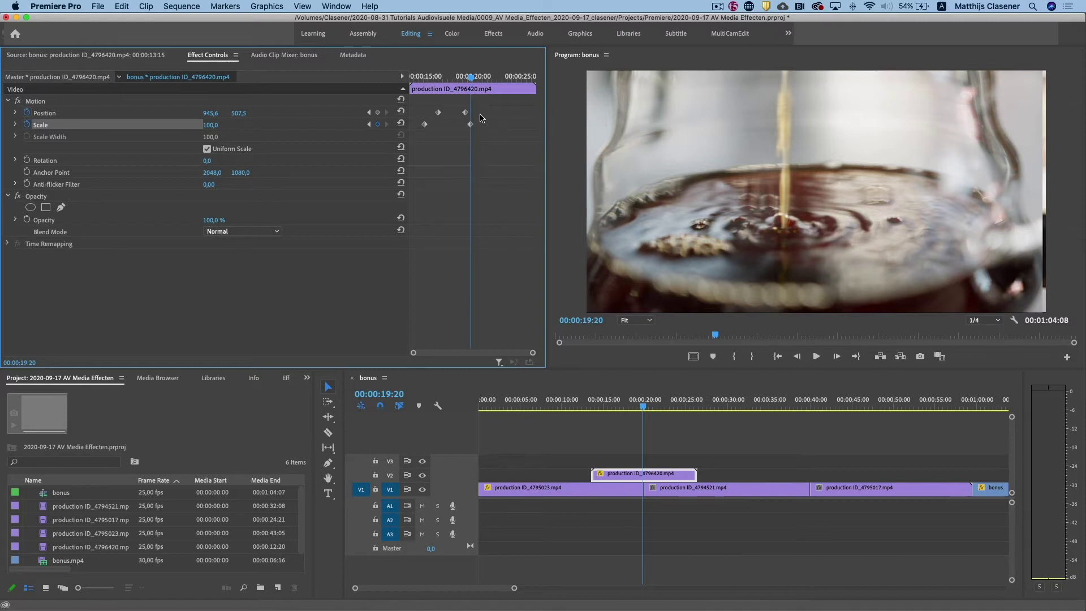
mouse_move(473, 83)
left_mouse_down()
mouse_move(429, 83)
mouse_move(495, 82)
left_mouse_up()
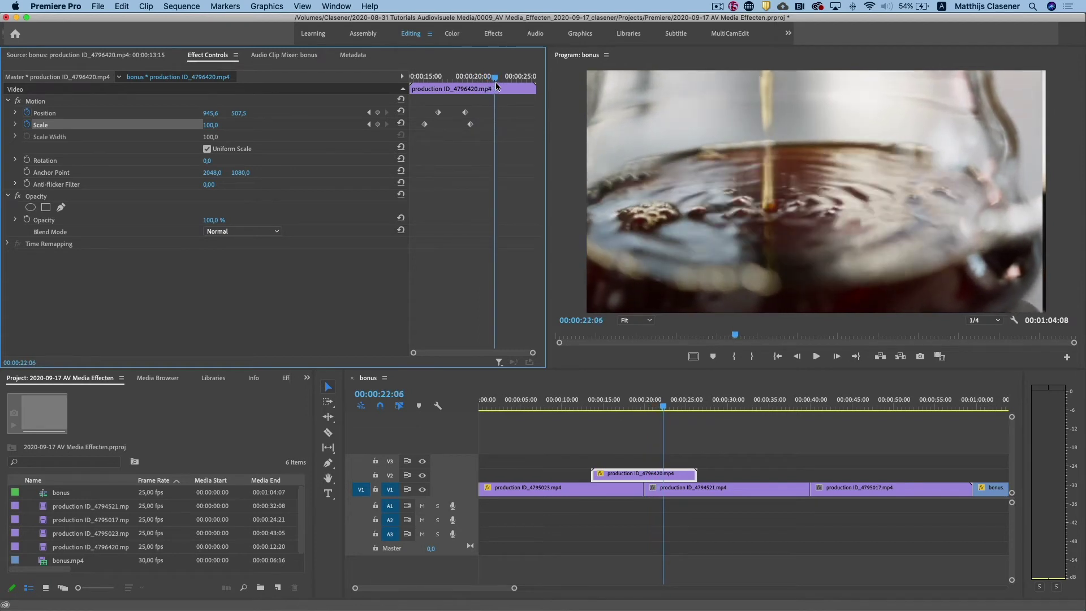
- Shift the overlay's Position keyframe slightly earlier in Effect Controls
key("Right")
key("Right")
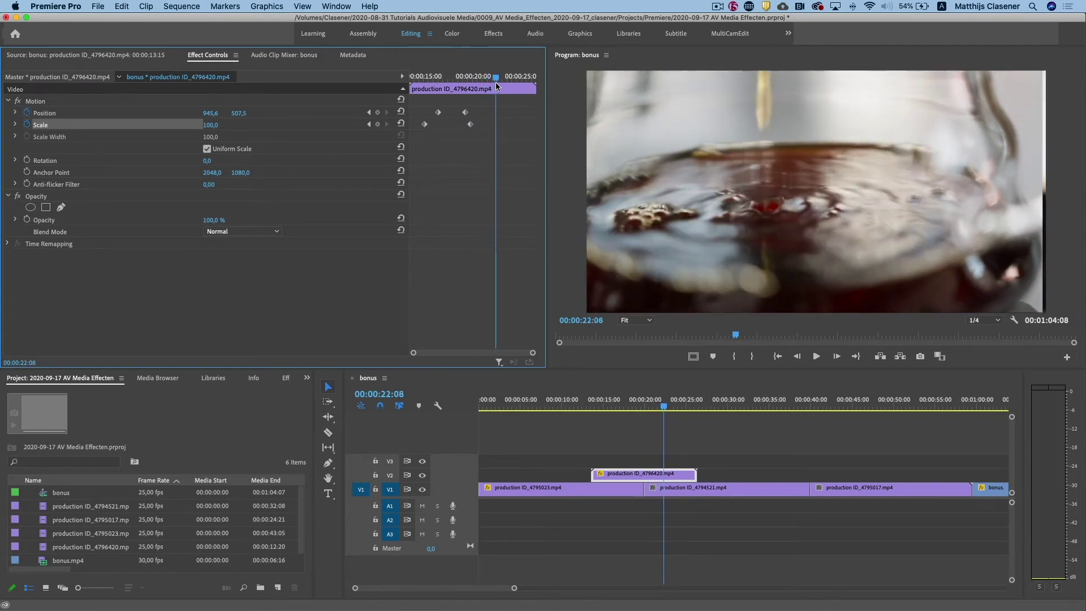
left_click_drag(491, 77, 486, 80)
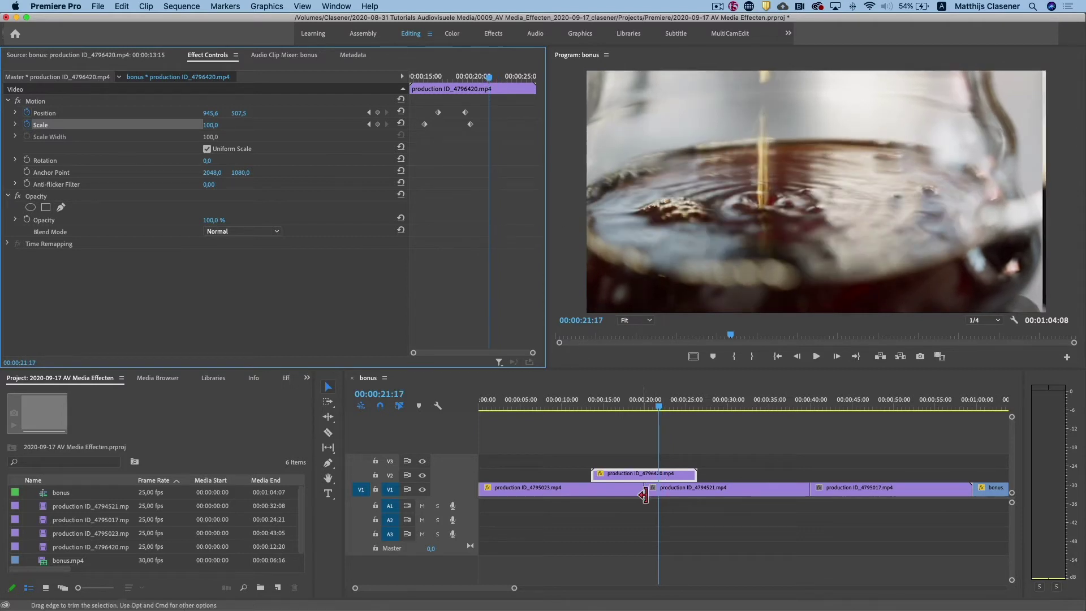
mouse_move(465, 112)
left_mouse_down()
mouse_move(424, 113)
mouse_move(457, 113)
left_mouse_up()
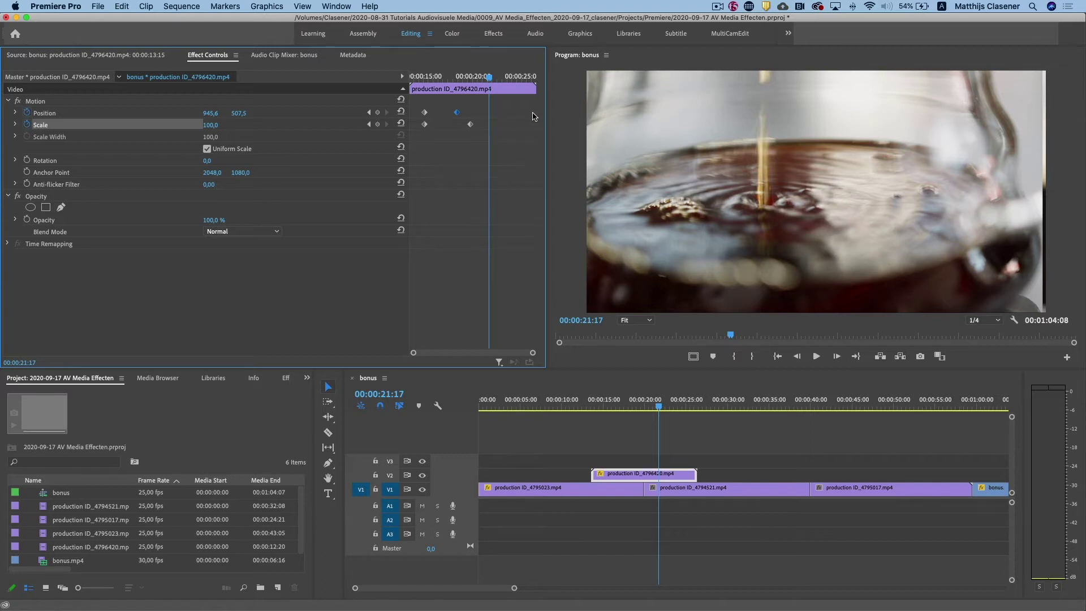
- Test a slide-out to the right with Position X 2918.6, then undo it
left_click_drag(211, 113, 410, 113)
left_click_drag(212, 113, 224, 109)
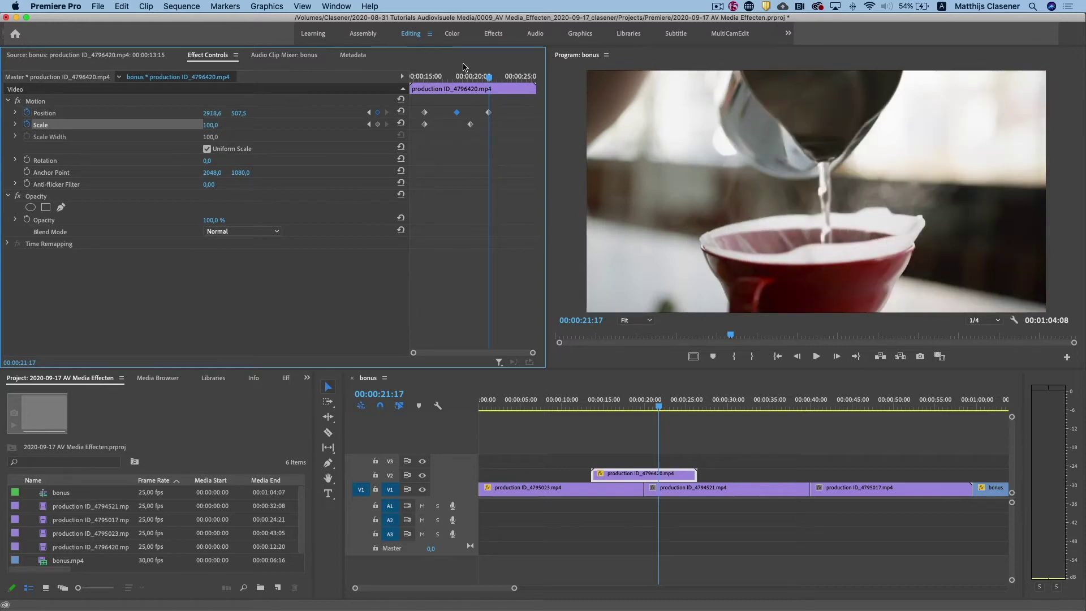
mouse_move(490, 76)
left_mouse_down()
mouse_move(452, 77)
mouse_move(492, 77)
left_mouse_up()
key("super+z")
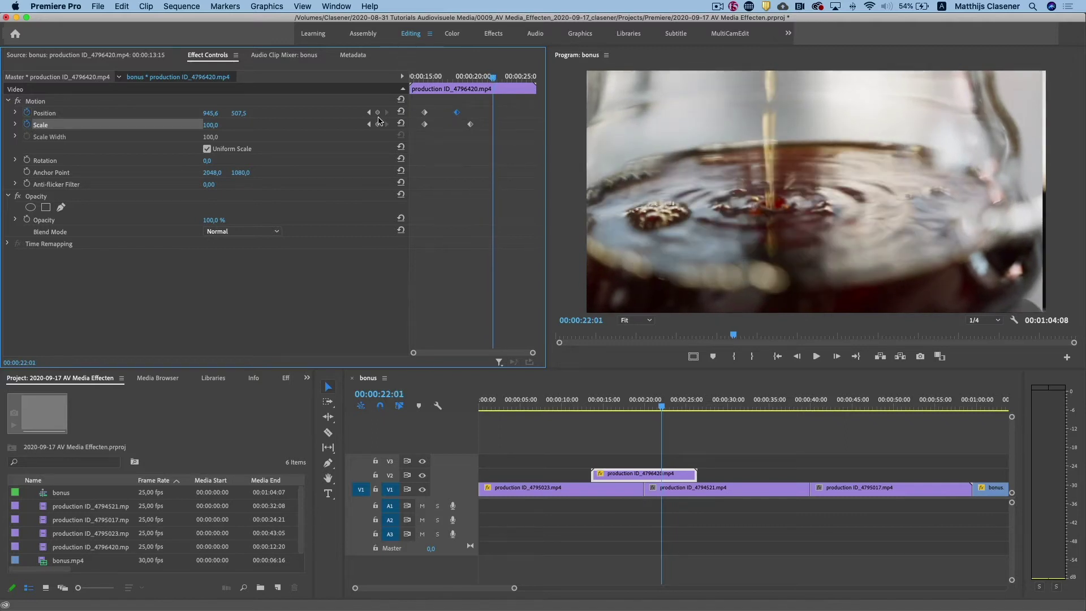
- Add a Position keyframe at 21:24 and push the overlay off right to X 2912.6 at 24:14
left_click(377, 113)
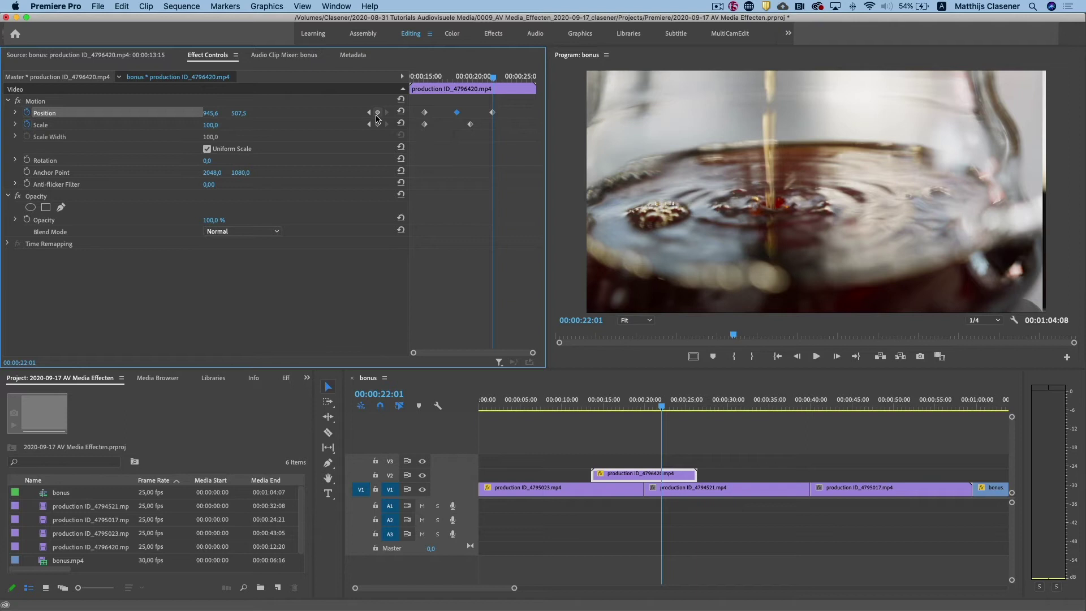
left_click_drag(491, 80, 518, 78)
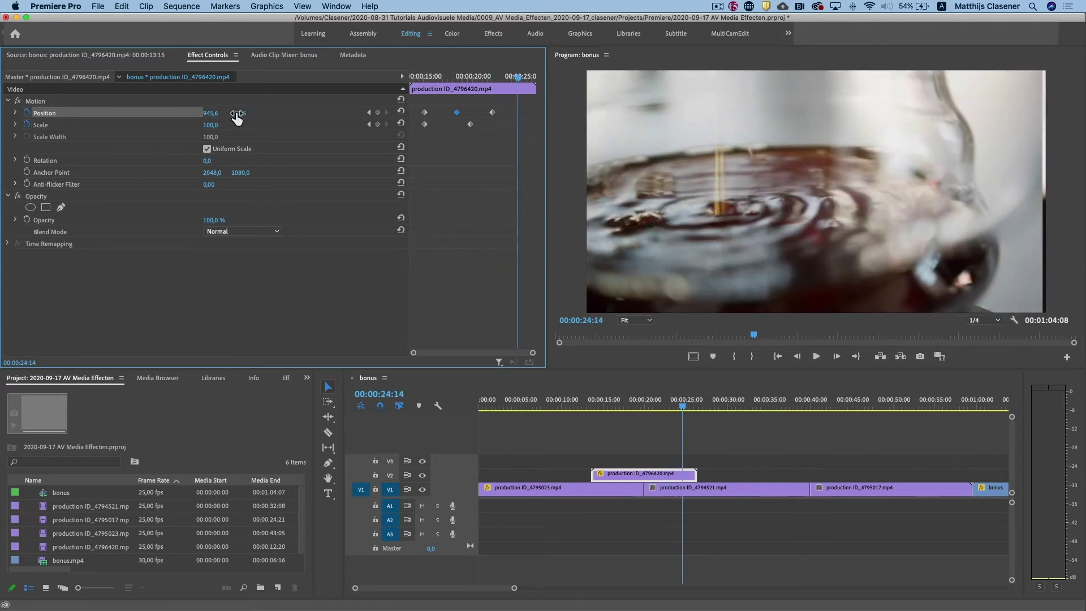
left_click_drag(210, 113, 582, 113)
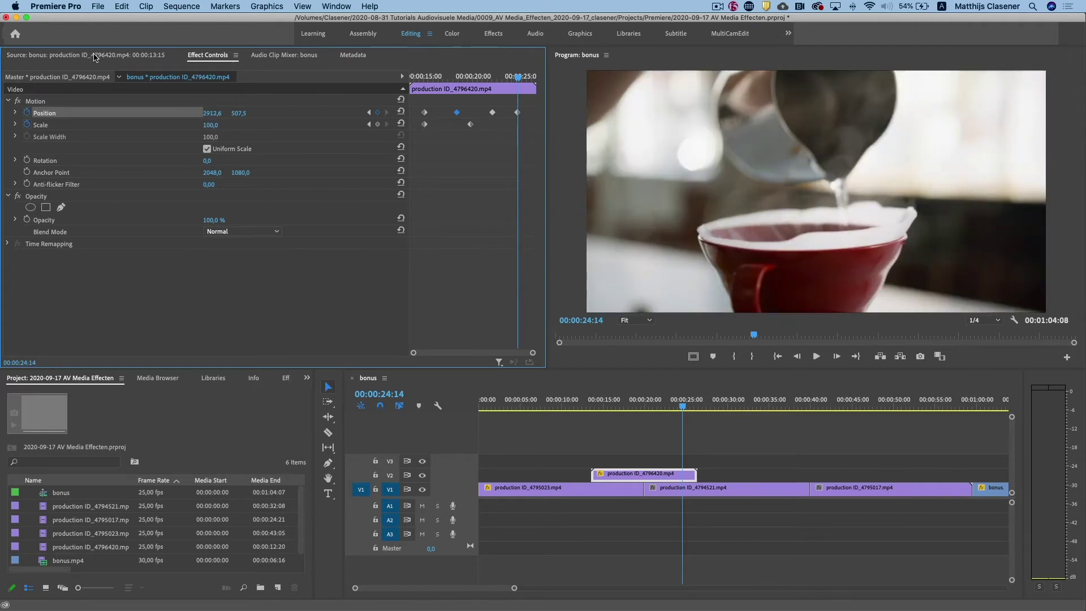
left_click_drag(518, 78, 492, 78)
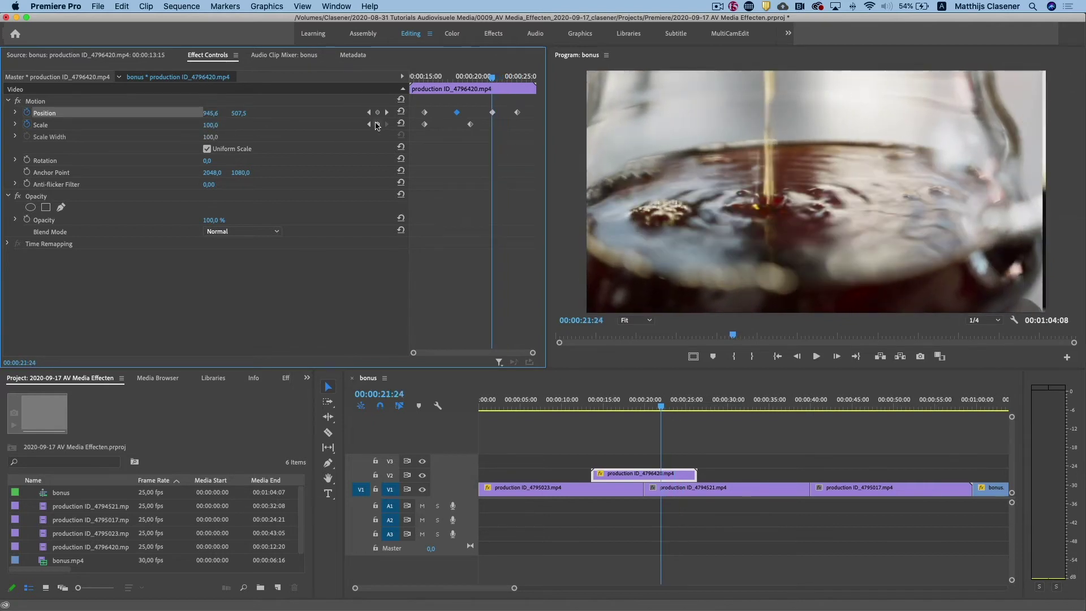
- Keyframe Scale at 21:24 shrinking to 50 at 24:17, then preview the animation
left_click(378, 125)
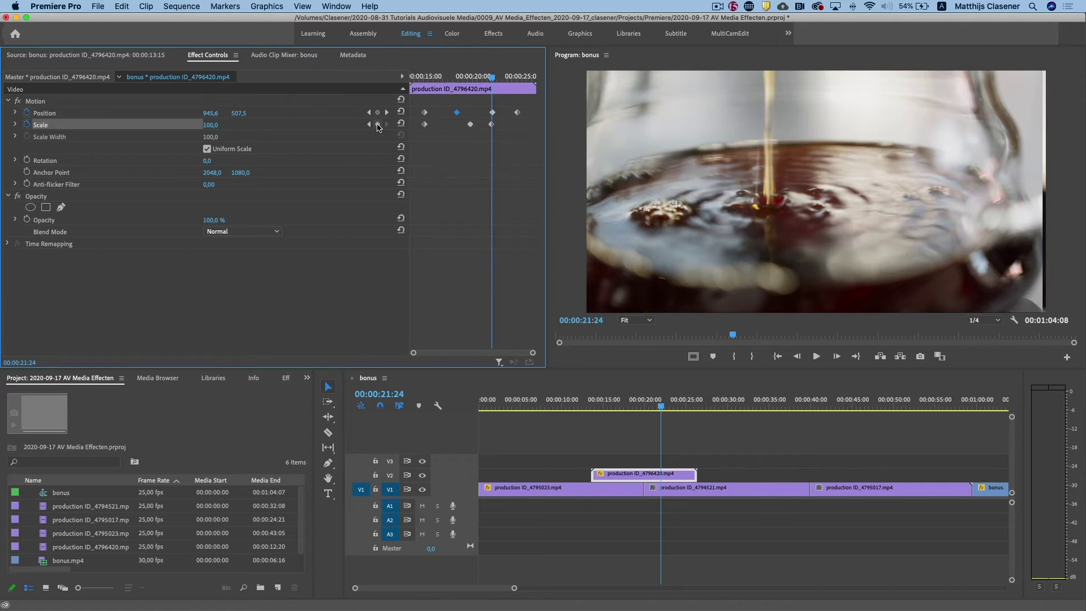
left_click_drag(495, 80, 519, 78)
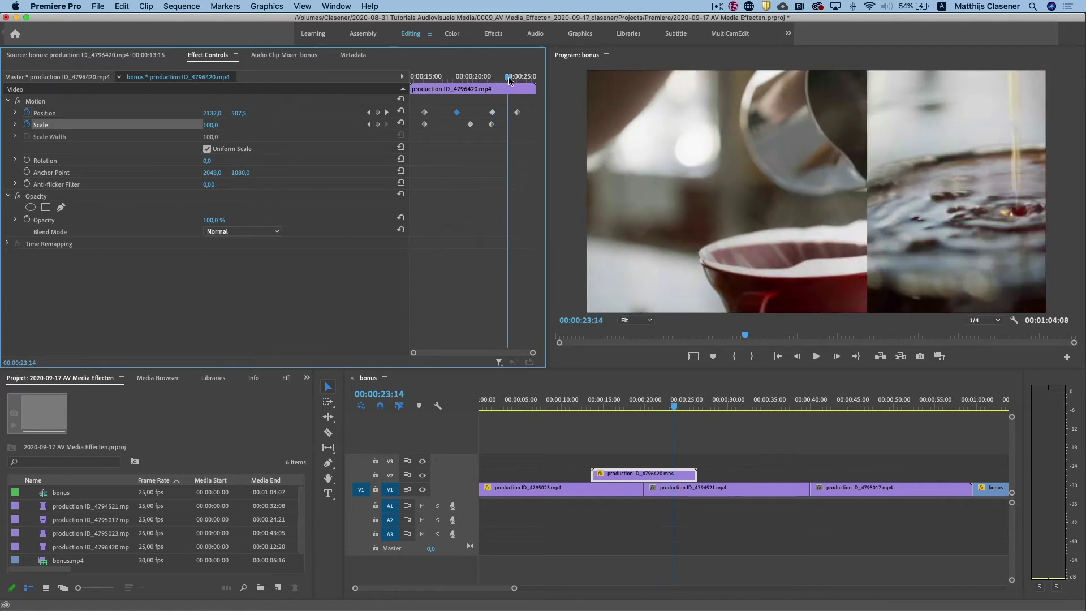
left_click(210, 125)
type("50")
key("Return")
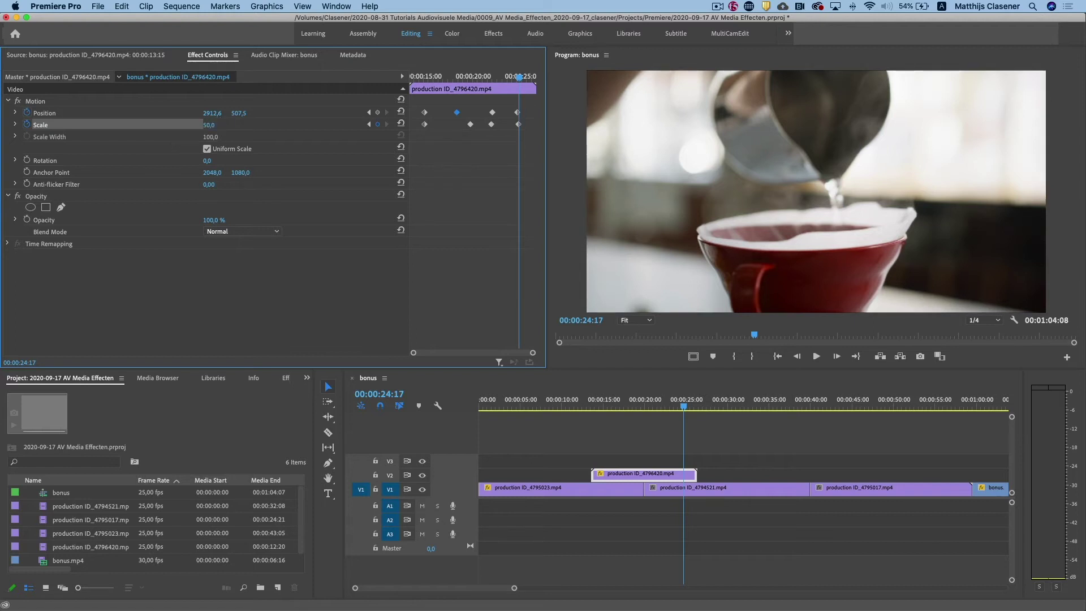
left_click_drag(688, 406, 618, 409)
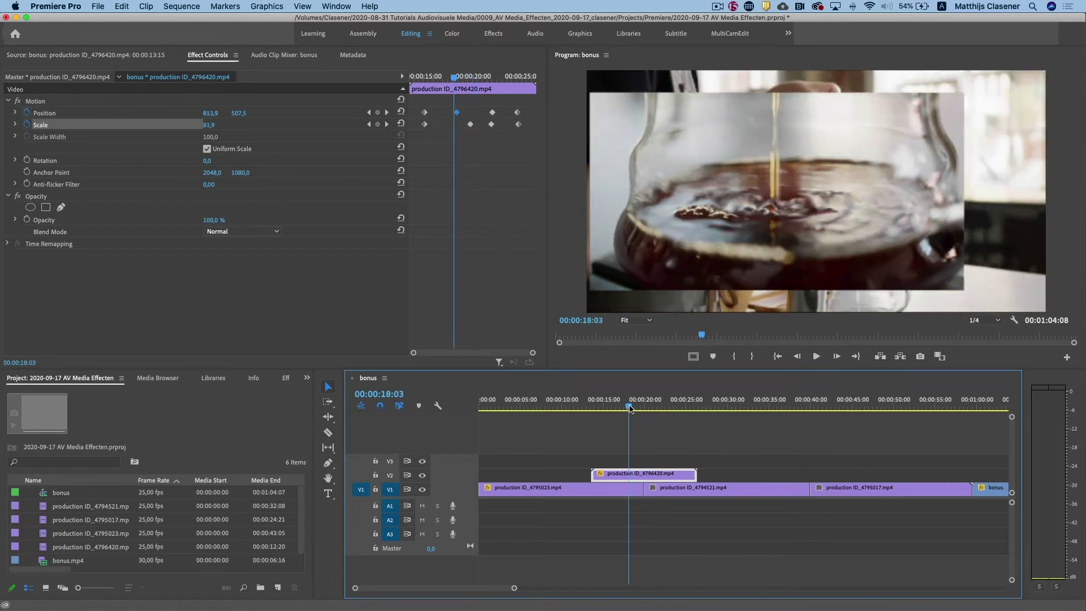
mouse_move(618, 408)
left_mouse_down()
mouse_move(701, 407)
mouse_move(339, 398)
left_mouse_up()
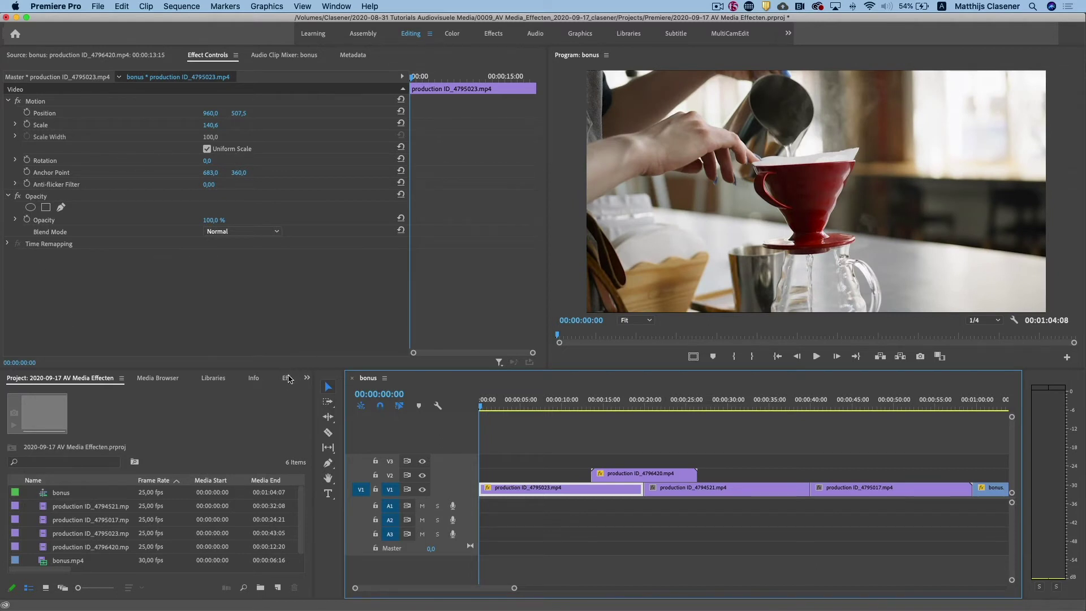
- Show the Effects panel and switch to the Effects workspace
left_click(286, 378)
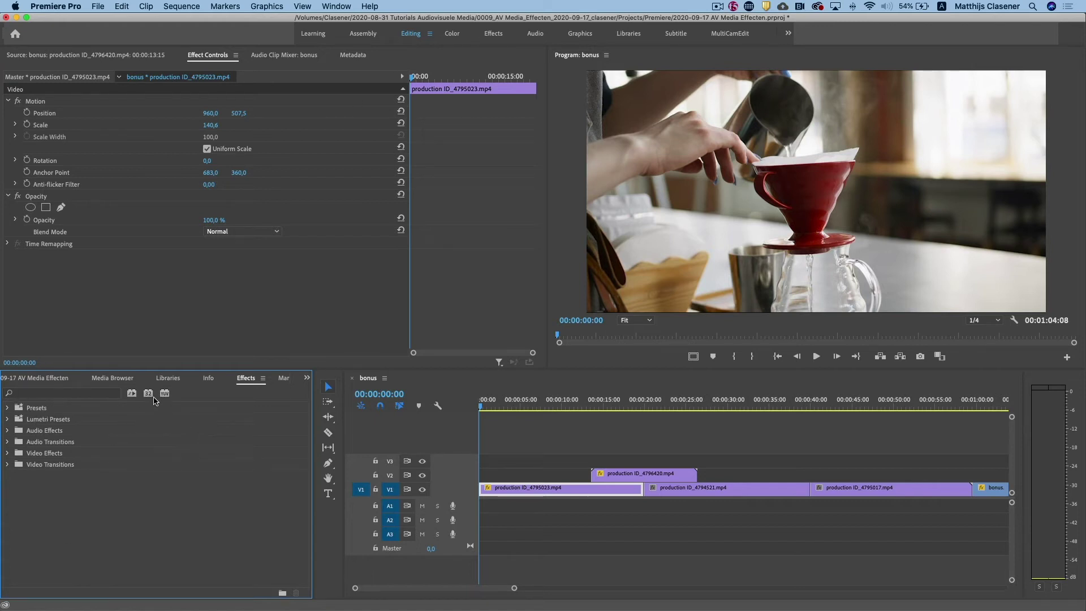
left_click(494, 34)
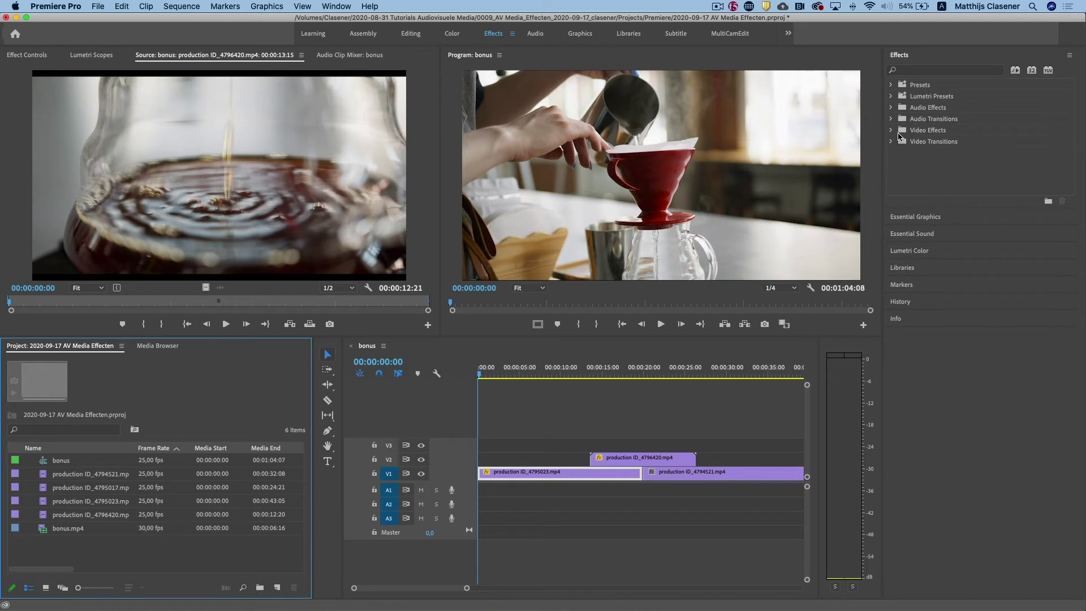
- Apply Image Control's Black & White to the production ID_4795023 clip and view Effect Controls
left_click(904, 132)
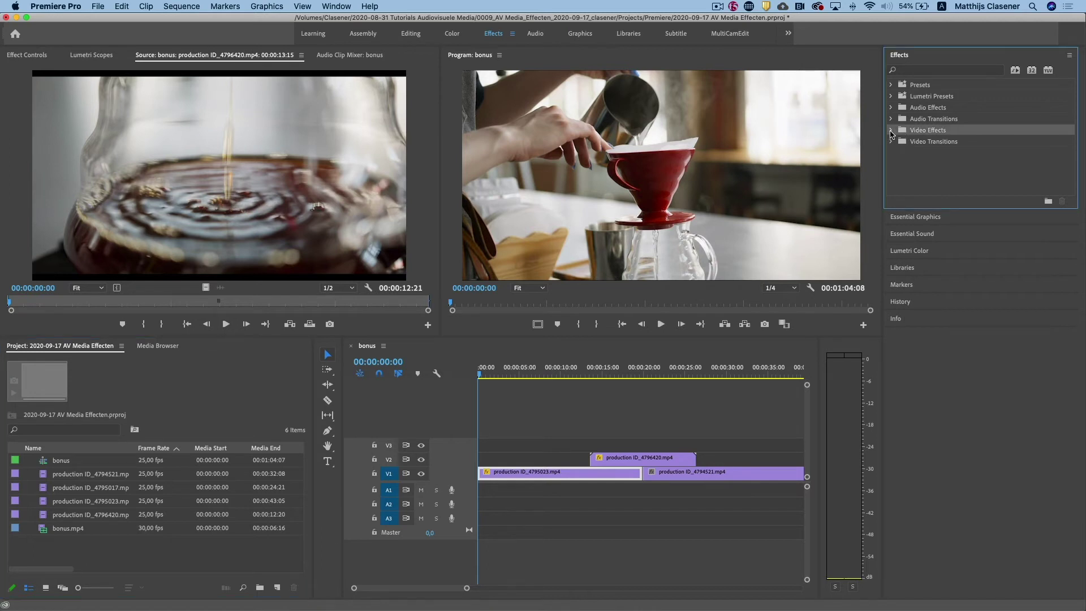
left_click(892, 132)
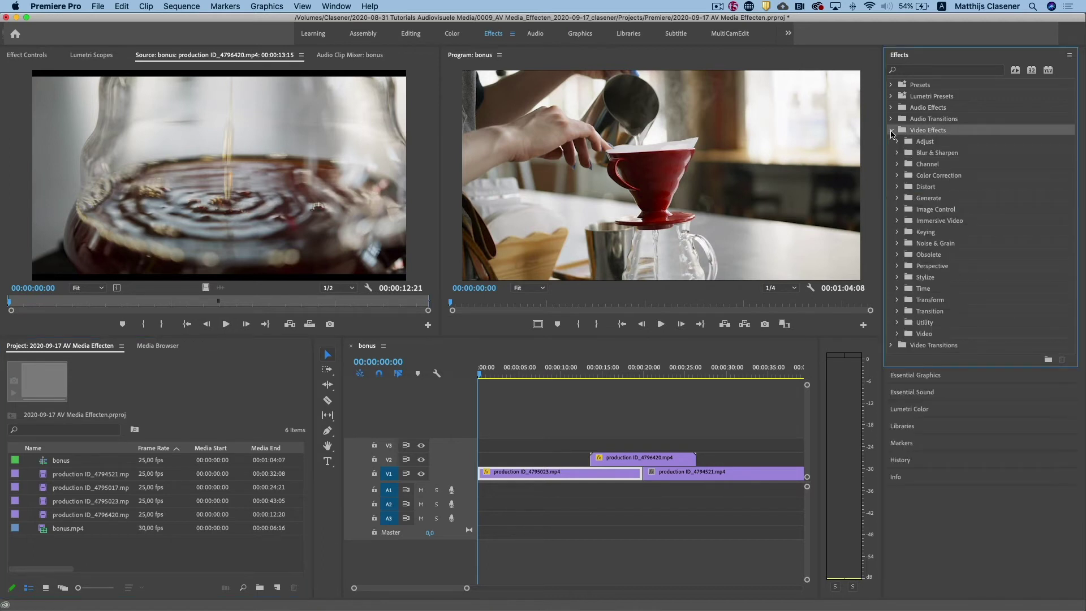
left_click(917, 176)
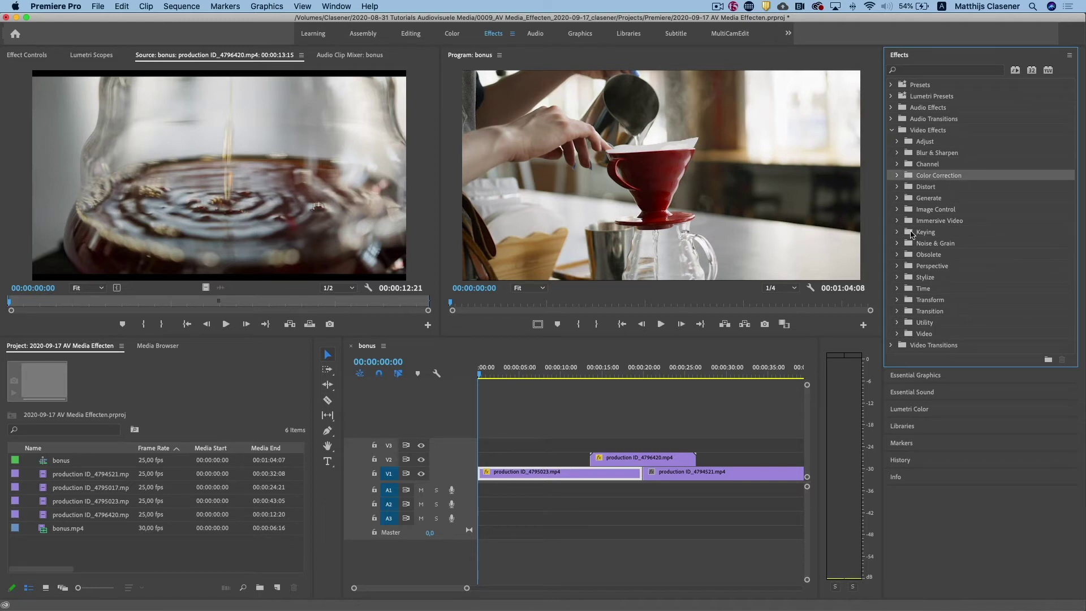
left_click(902, 210)
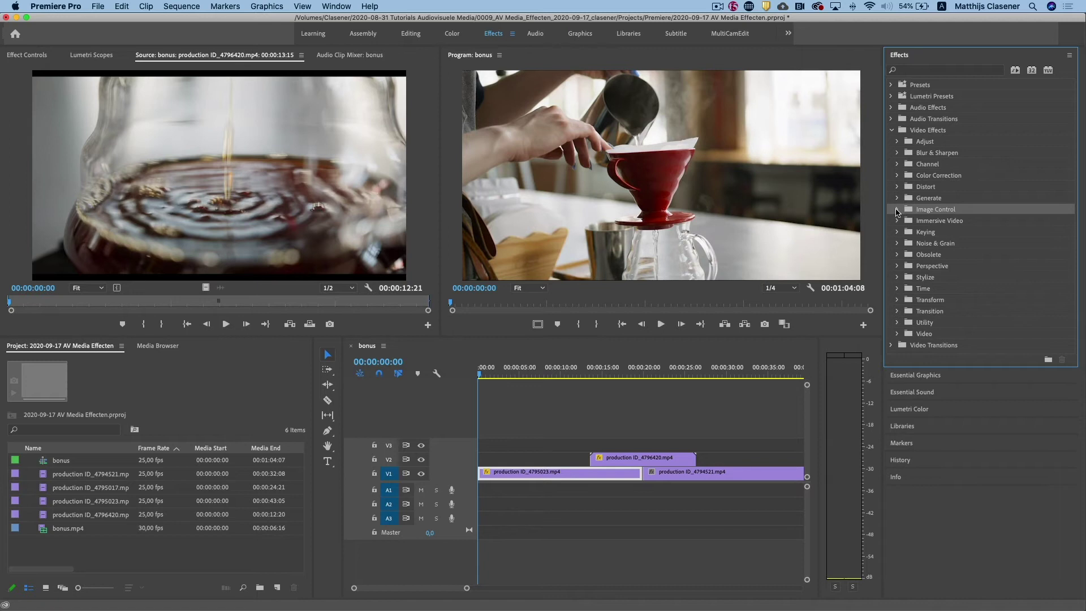
left_click(897, 210)
left_click(940, 222)
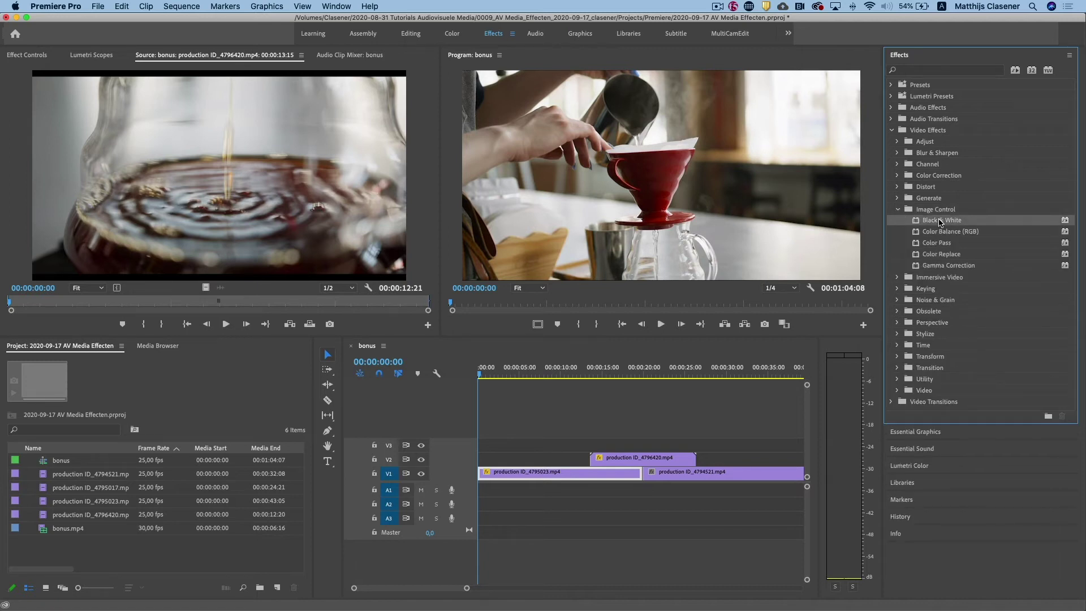
left_click_drag(940, 222, 515, 474)
key("super+z")
key("super+shift+z")
left_click(32, 57)
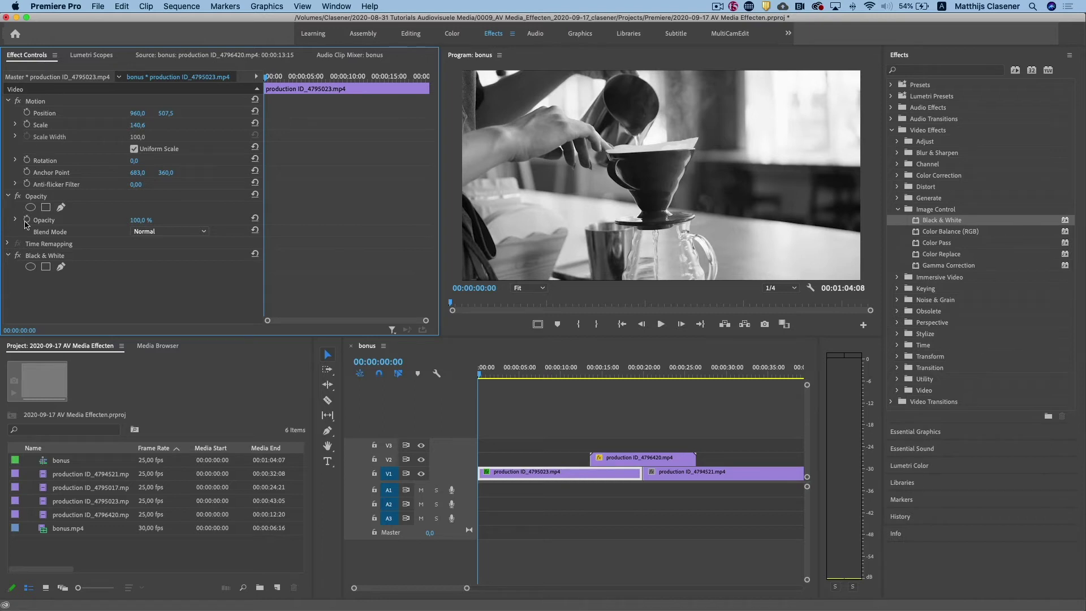
left_click(55, 258)
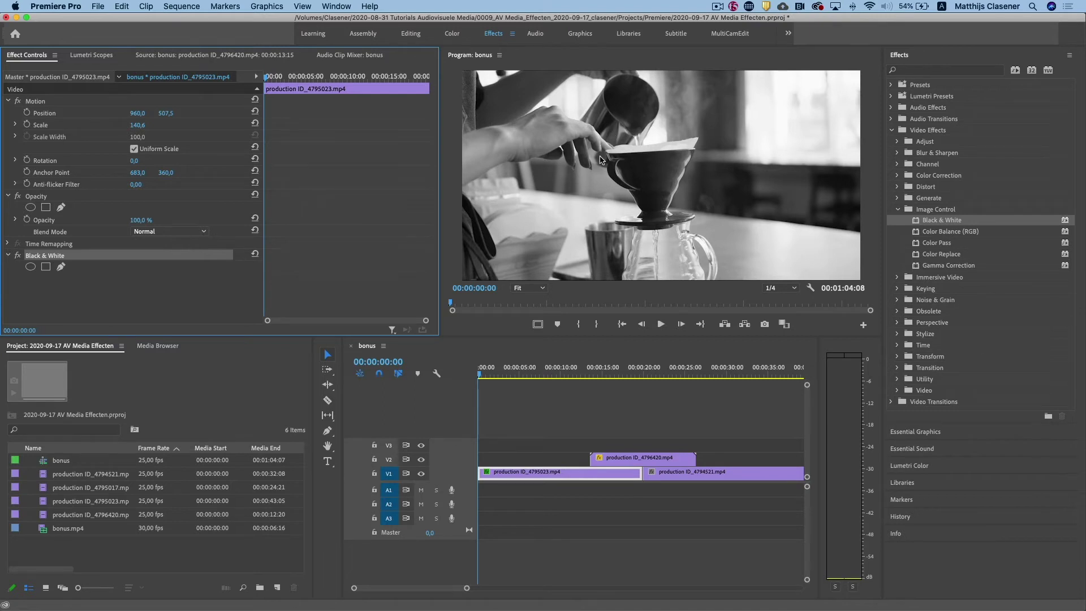
left_click(538, 375)
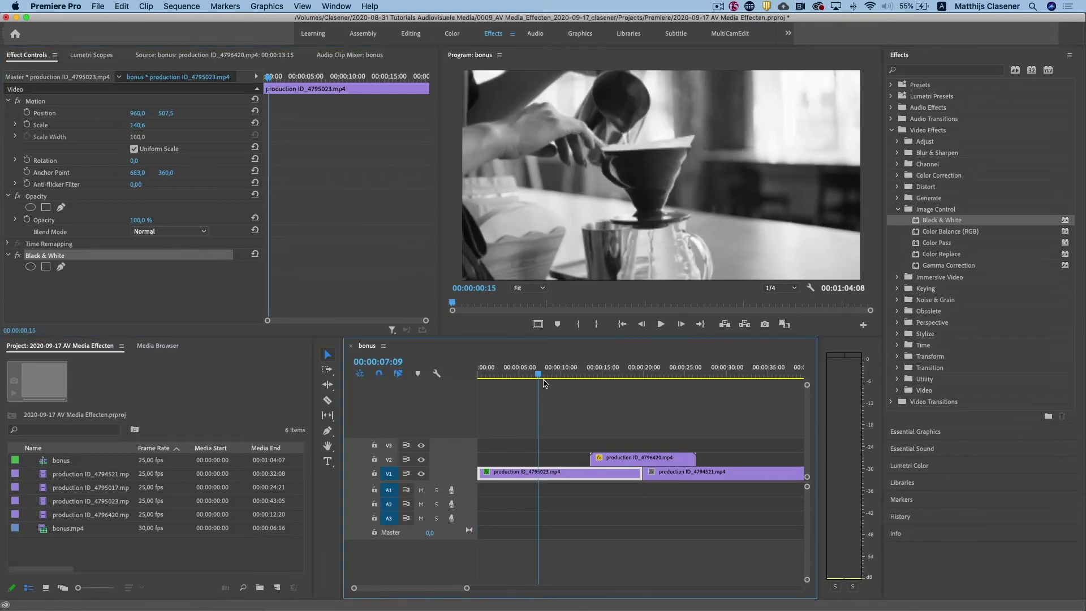
left_click_drag(544, 383, 480, 382)
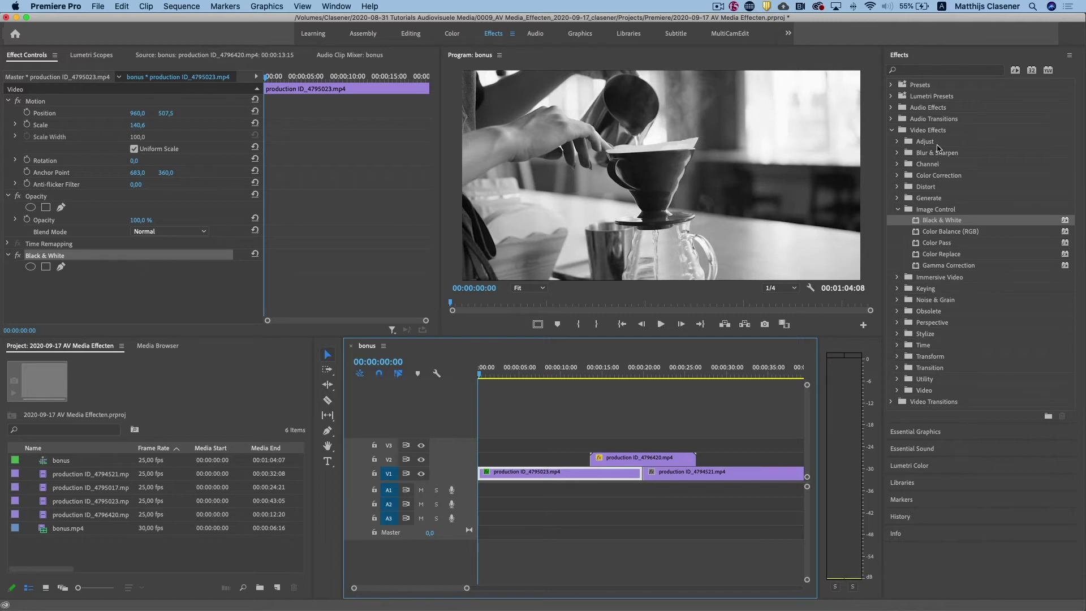
- Add Gaussian Blur to the coffee clip with Blurriness 51 and Repeat Edge Pixels checked
left_click(898, 153)
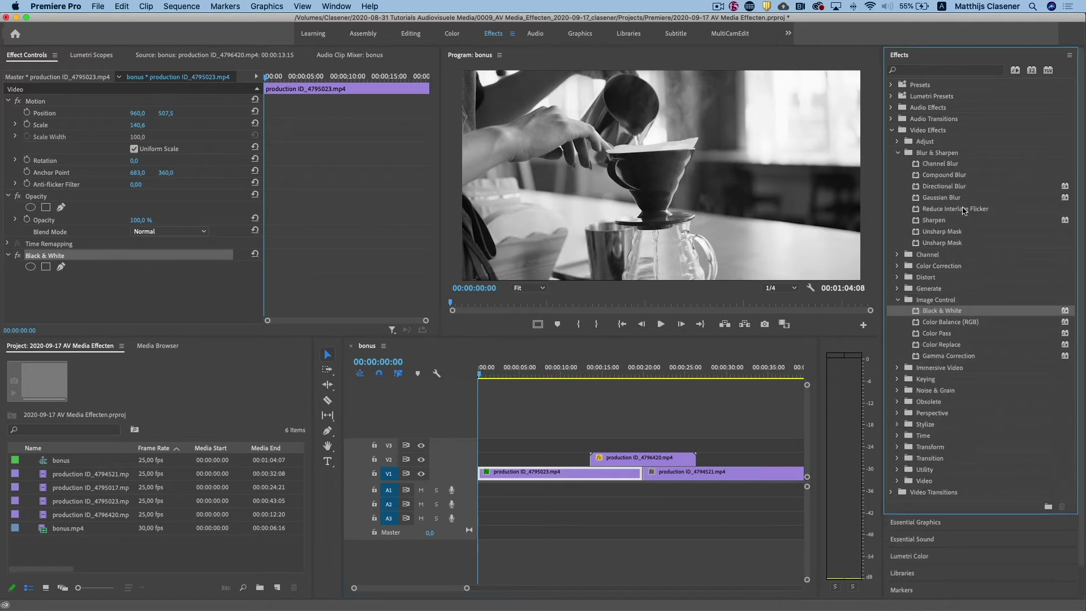
left_click(949, 199)
left_click_drag(950, 199, 556, 475)
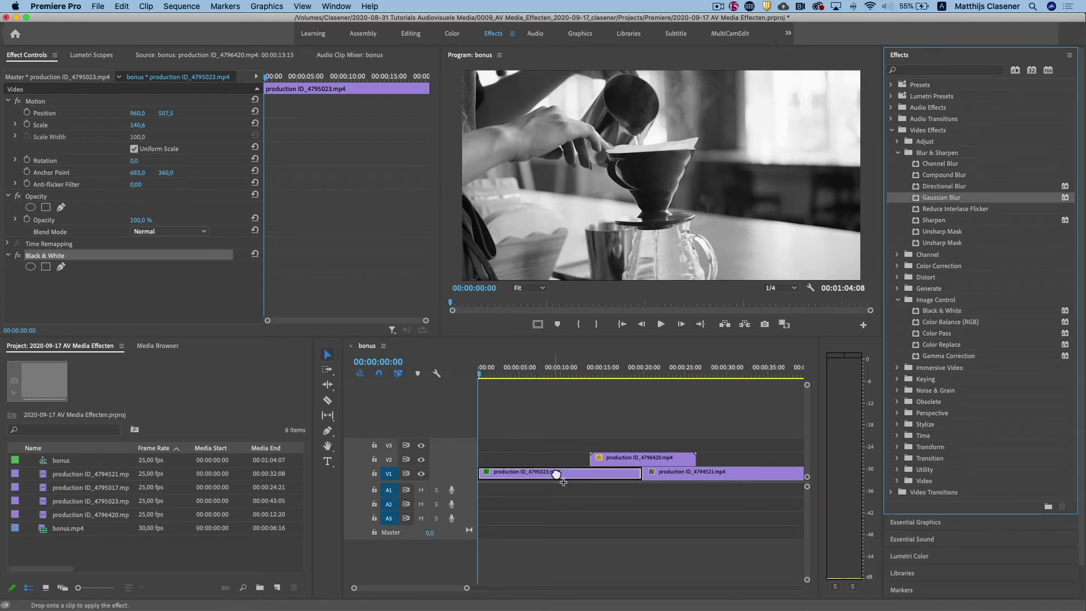
left_click_drag(556, 474, 556, 474)
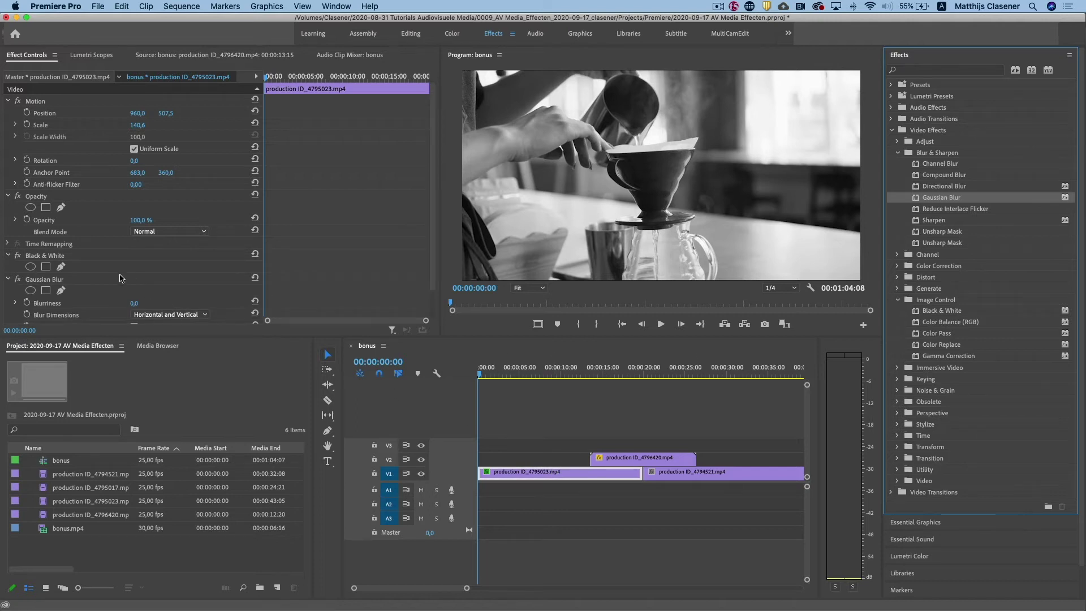
scroll(119, 278, "down", 2)
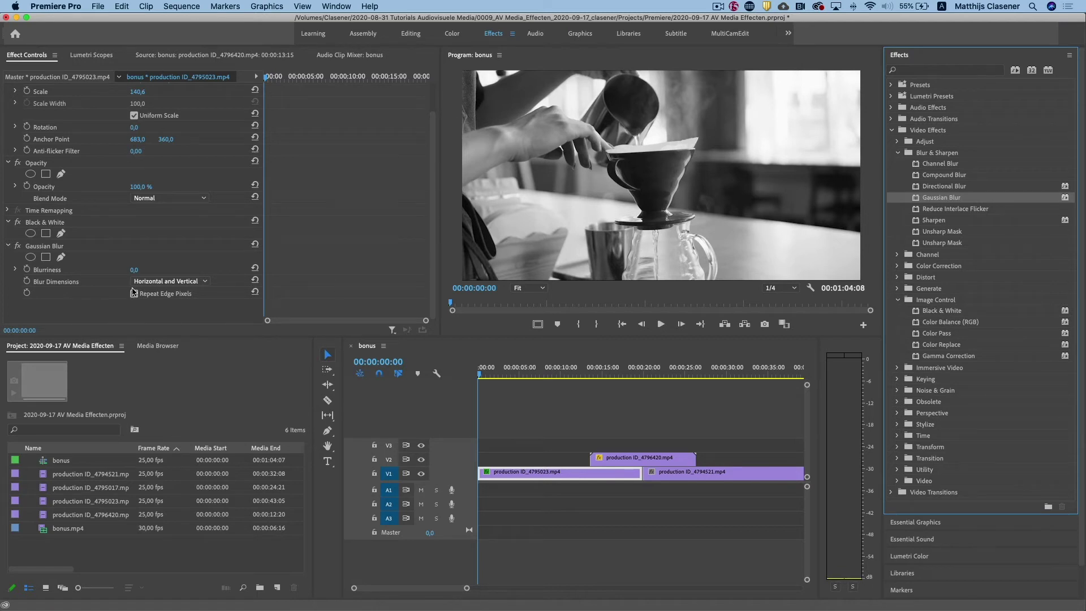
left_click_drag(134, 270, 166, 270)
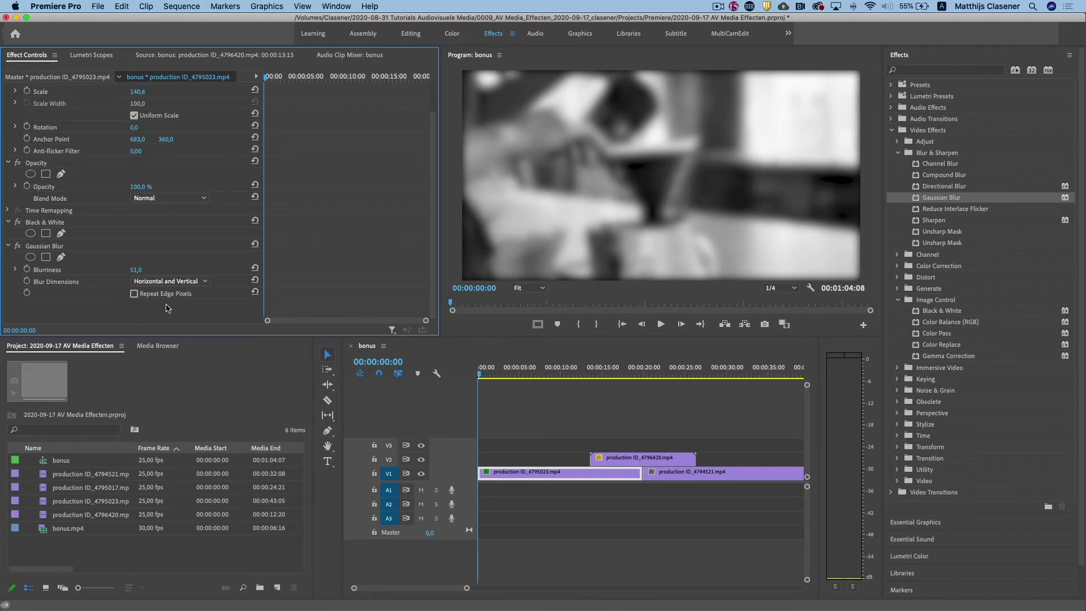
left_click(164, 294)
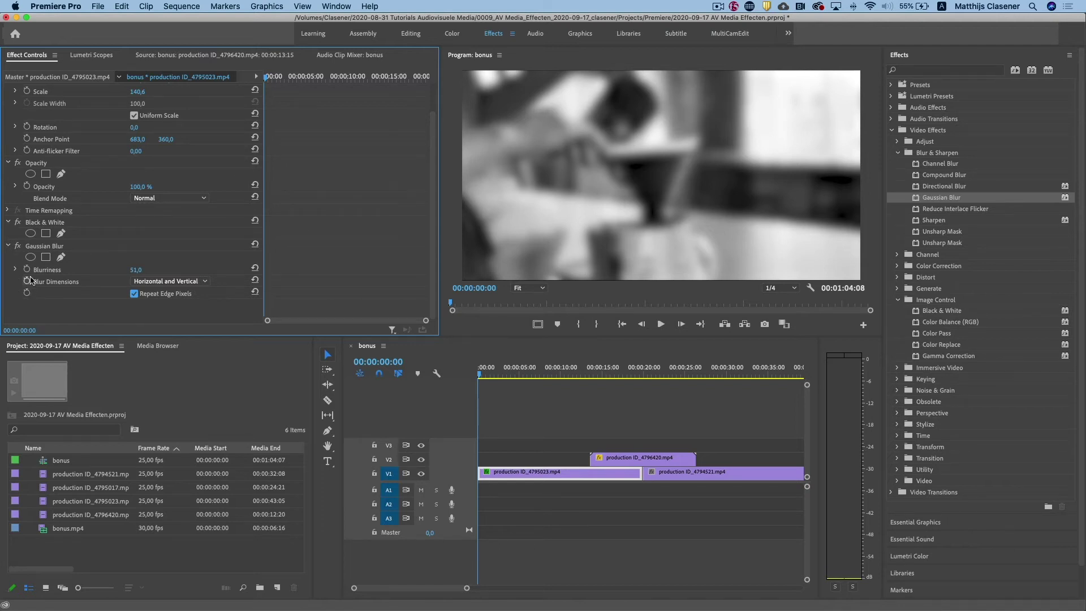
left_click_drag(494, 385, 474, 376)
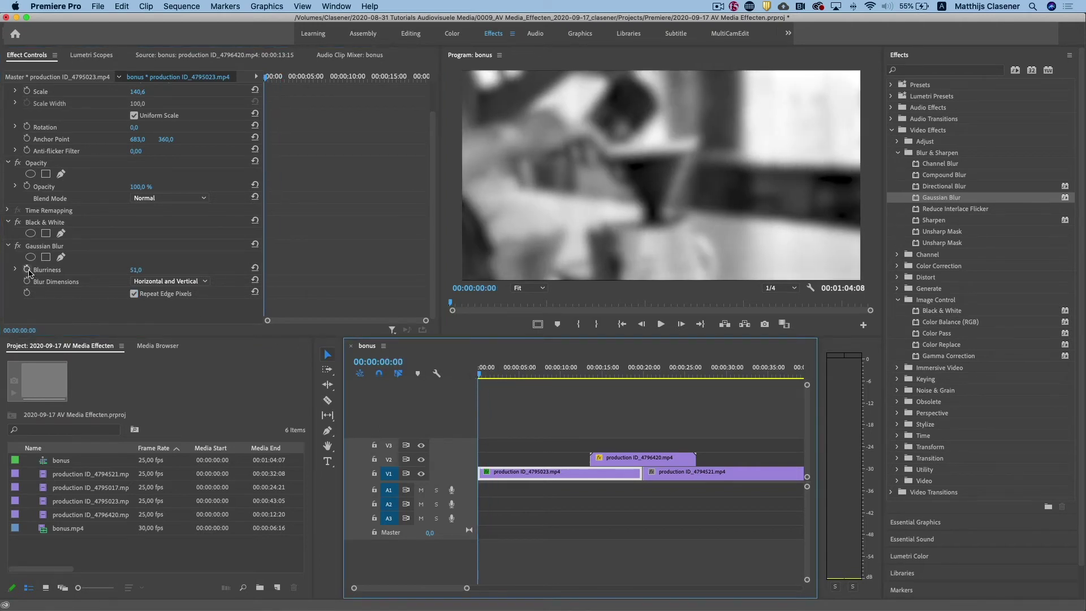
- Set a starting Blurriness keyframe of 50 on the coffee clip
left_click(136, 270)
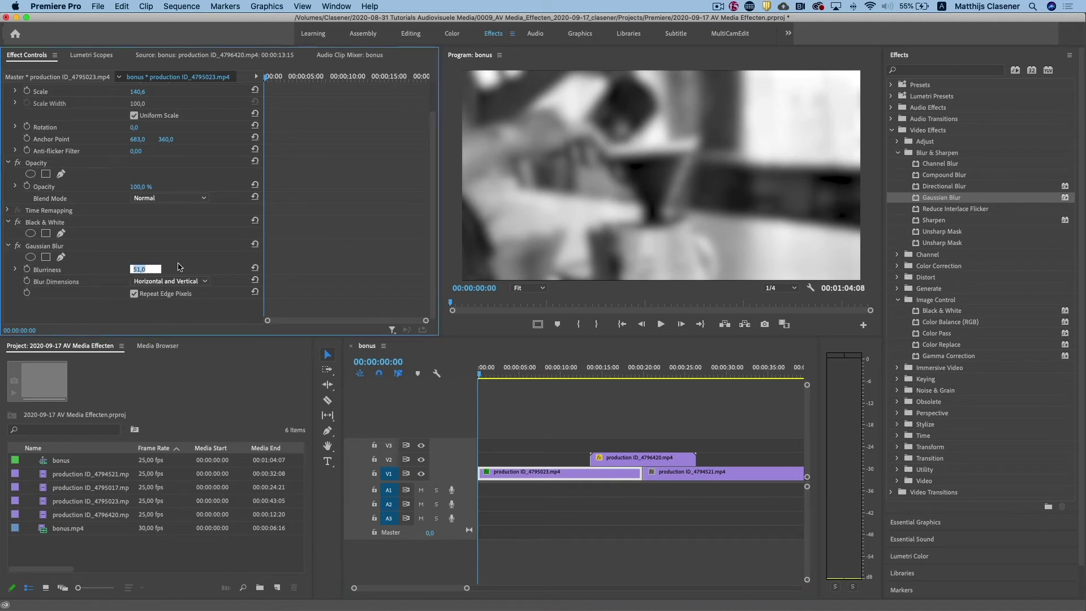
type("50")
key("Return")
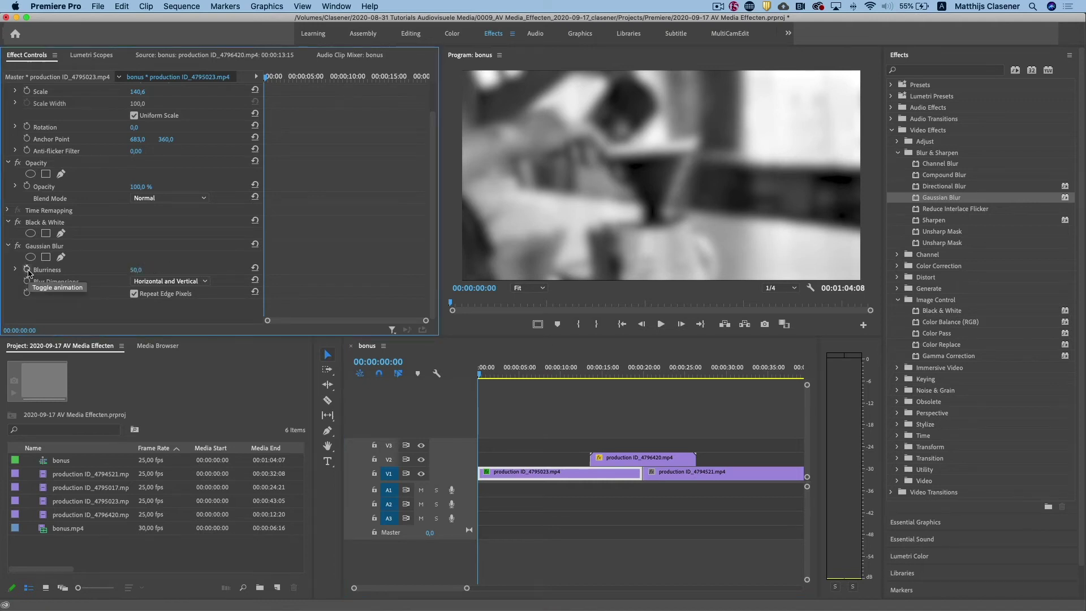
left_click(28, 271)
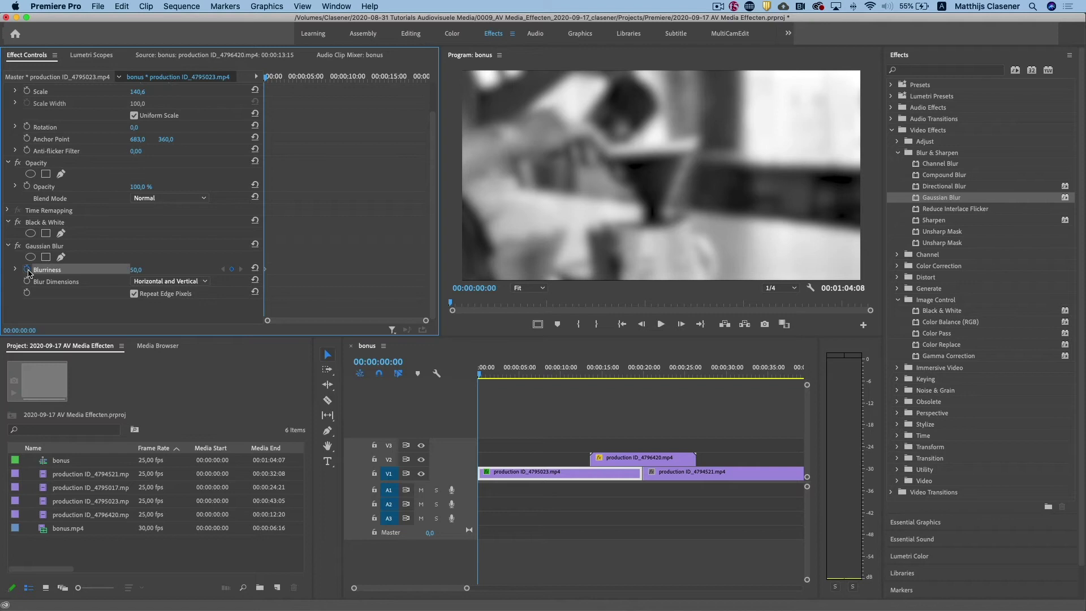
- Keyframe Blurriness to 0 at 00:00:04:16 and play back the blur animation
left_click_drag(266, 76, 302, 78)
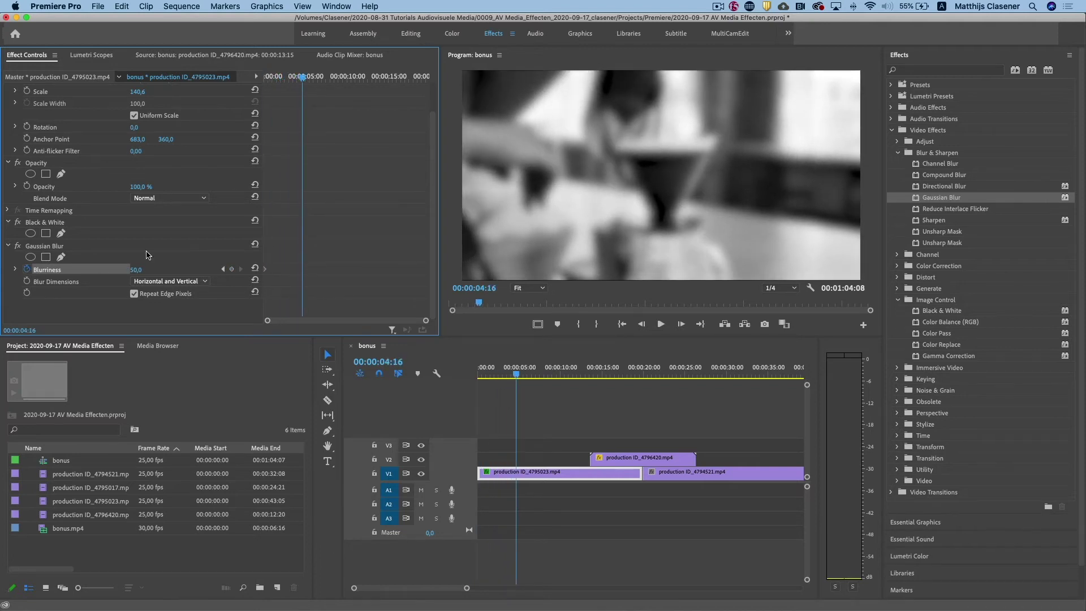
left_click(138, 269)
type("0")
key("Return")
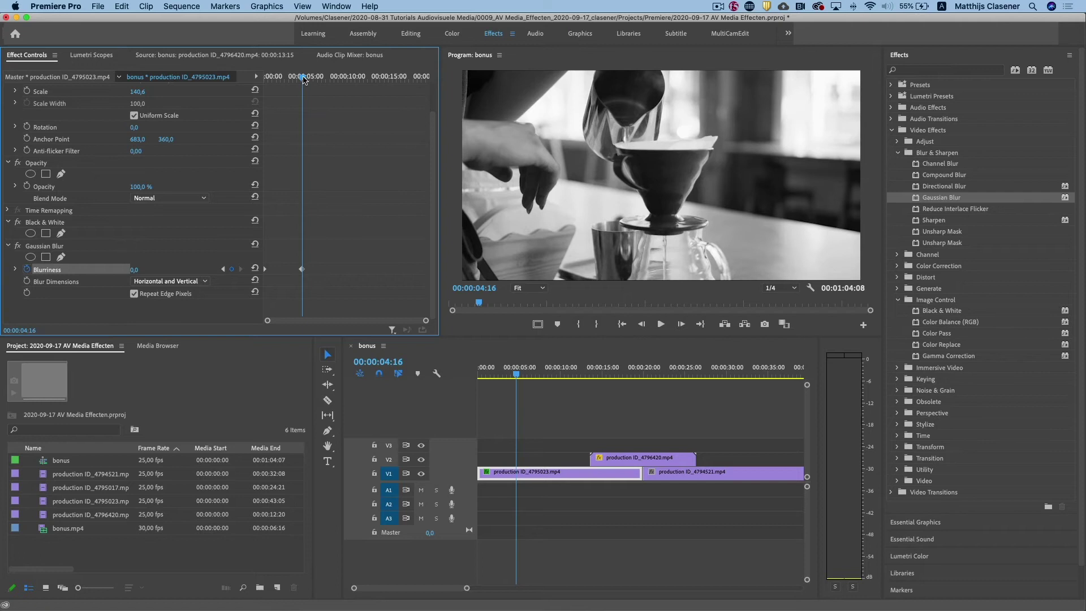
left_click_drag(304, 80, 254, 74)
key("space")
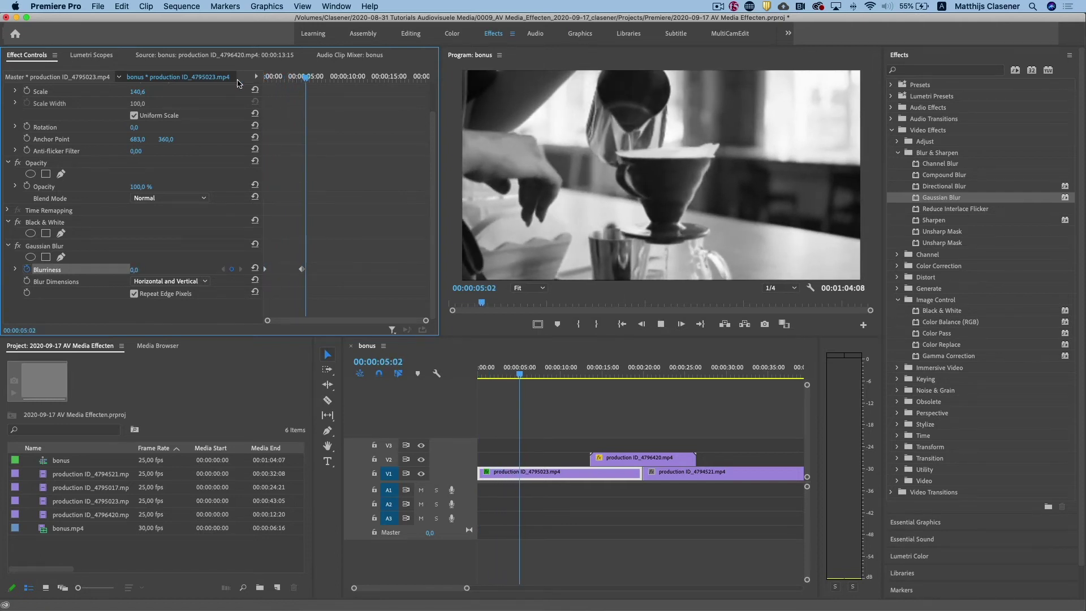
key("space")
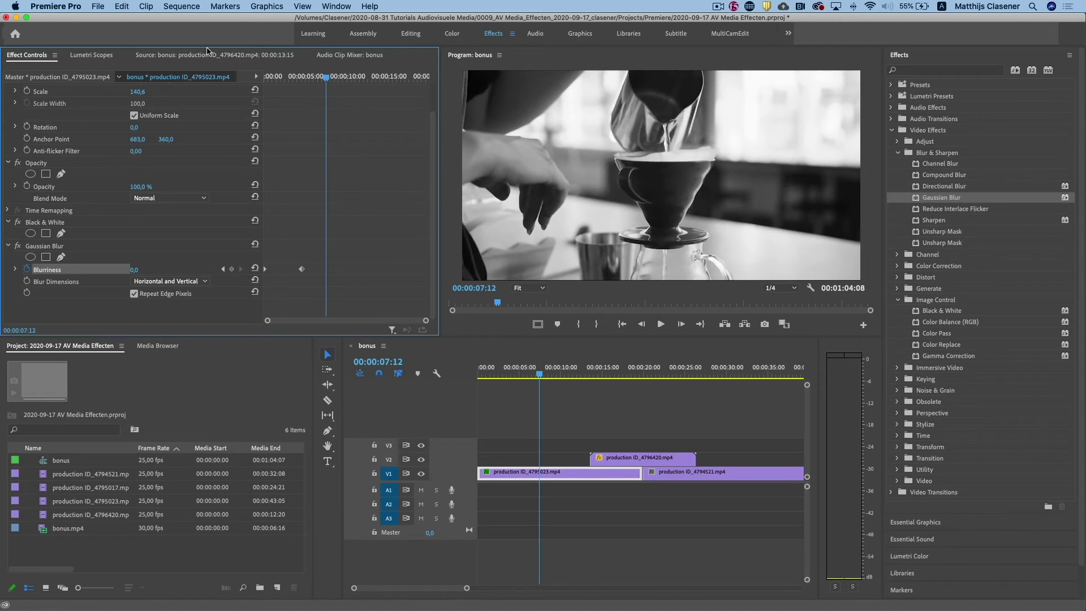
- Compare the coffee clip with and without Black & White, then delete that effect
left_click(57, 224)
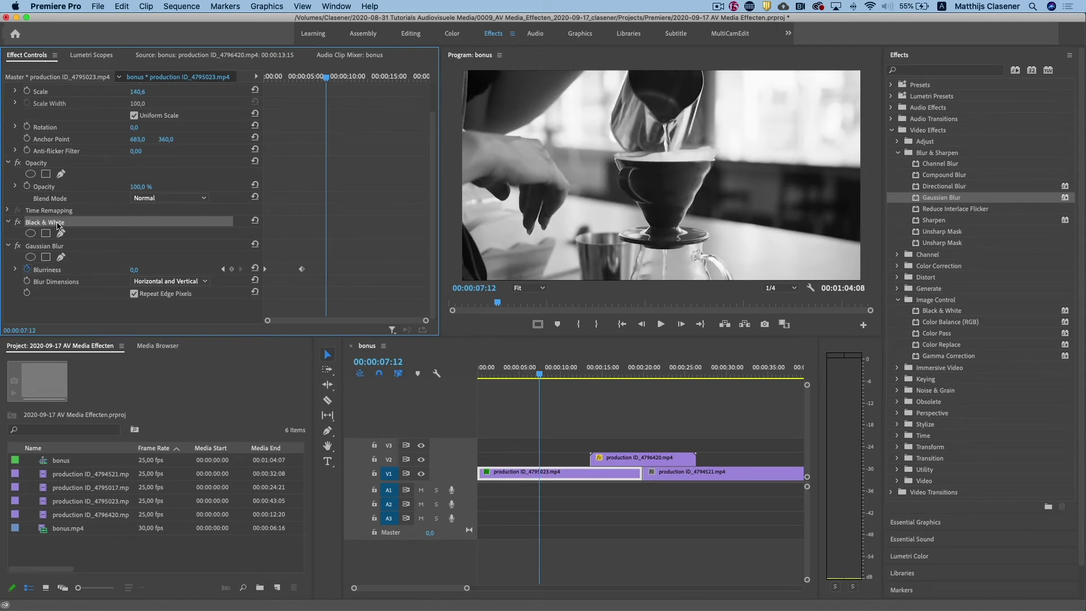
left_click(18, 223)
left_click(18, 223)
left_click(18, 223)
left_click(18, 223)
key("Delete")
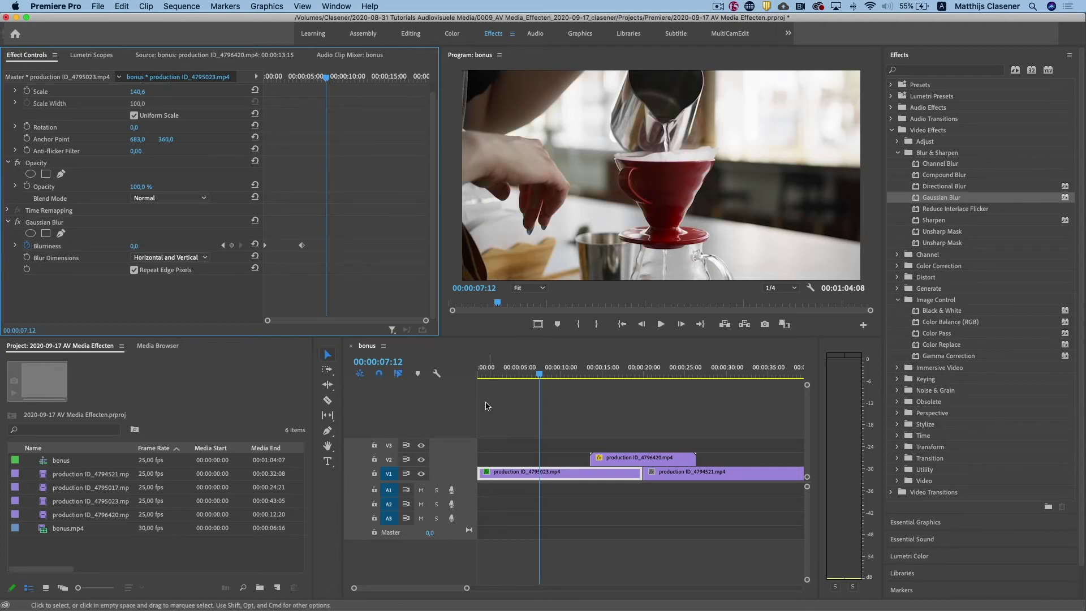
- Play the sequence from the start to watch the colour clip sharpen from blurred
left_click_drag(529, 375, 470, 374)
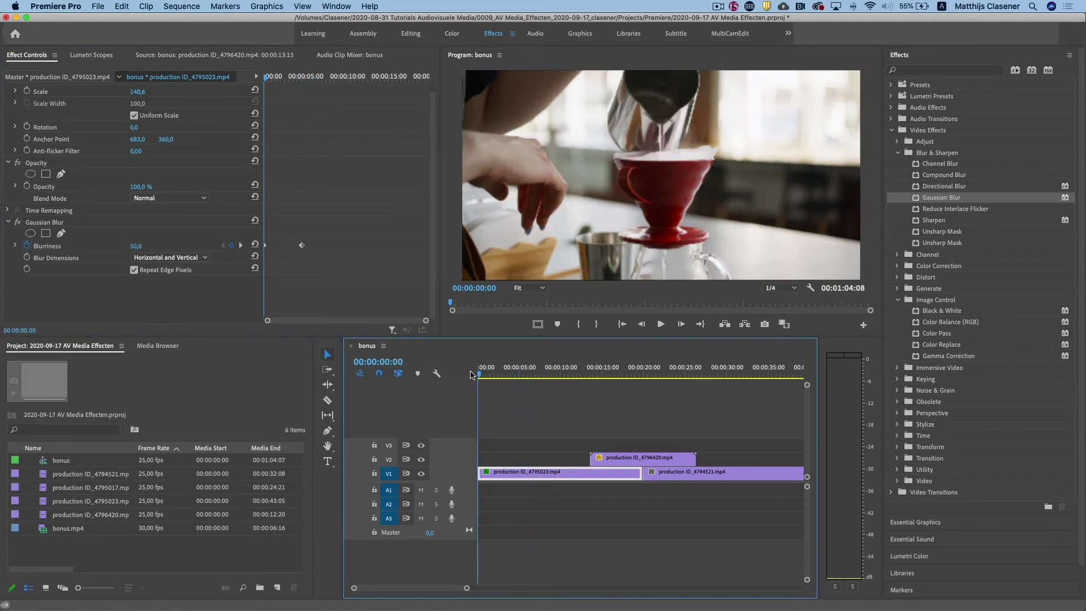
key("space")
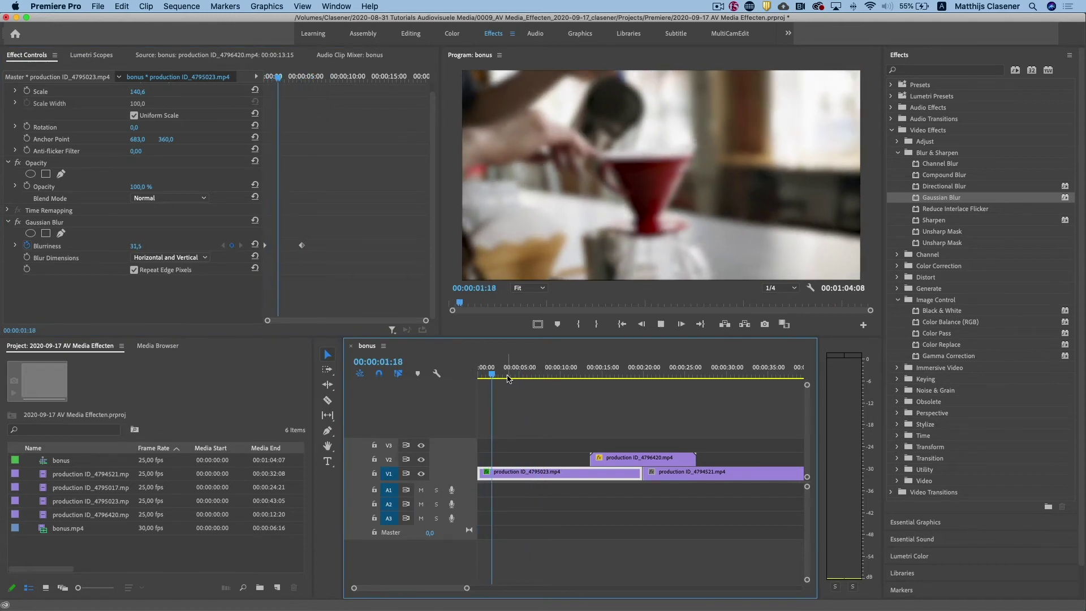
key("space")
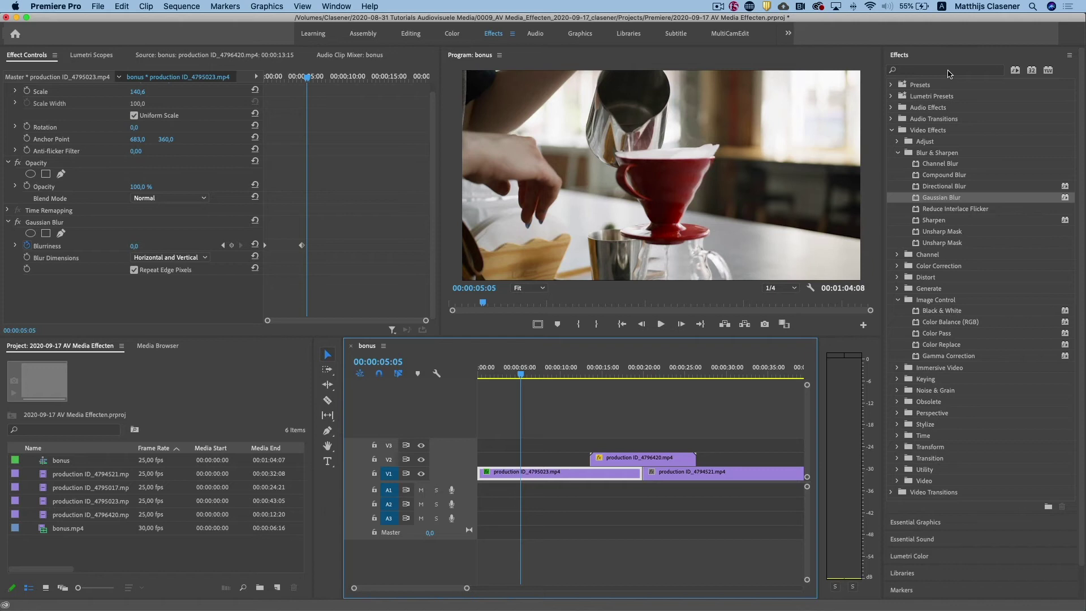
left_click(948, 72)
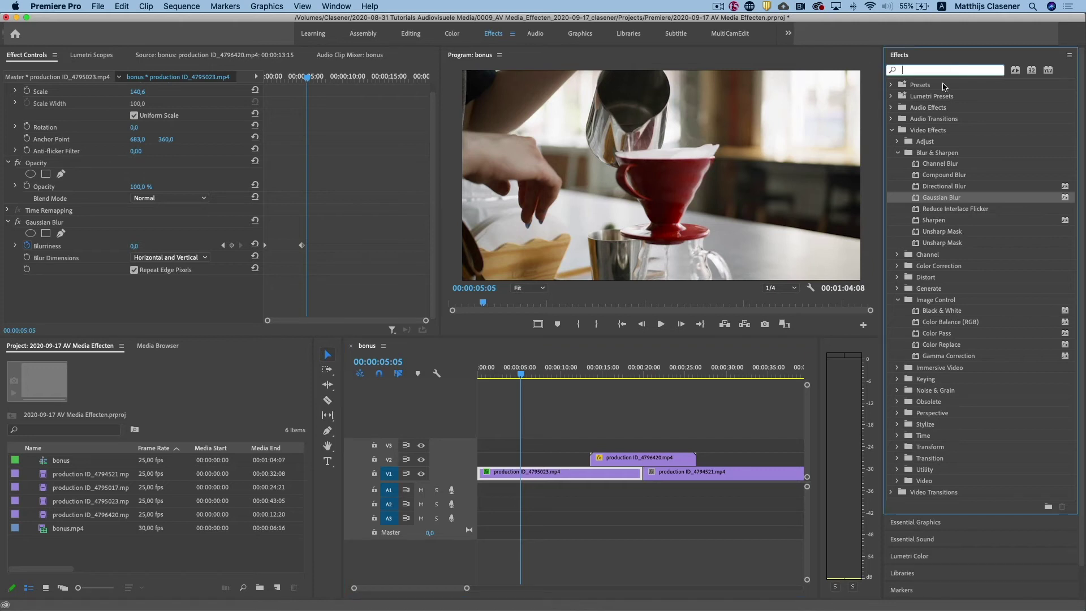
type("levels")
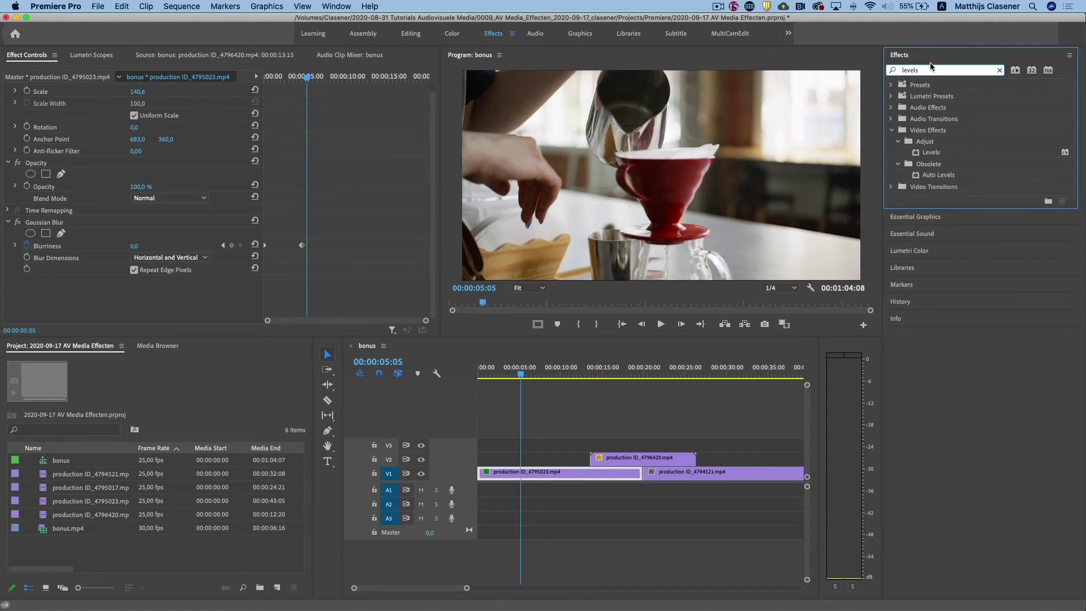
left_click_drag(933, 71, 870, 67)
key("BackSpace")
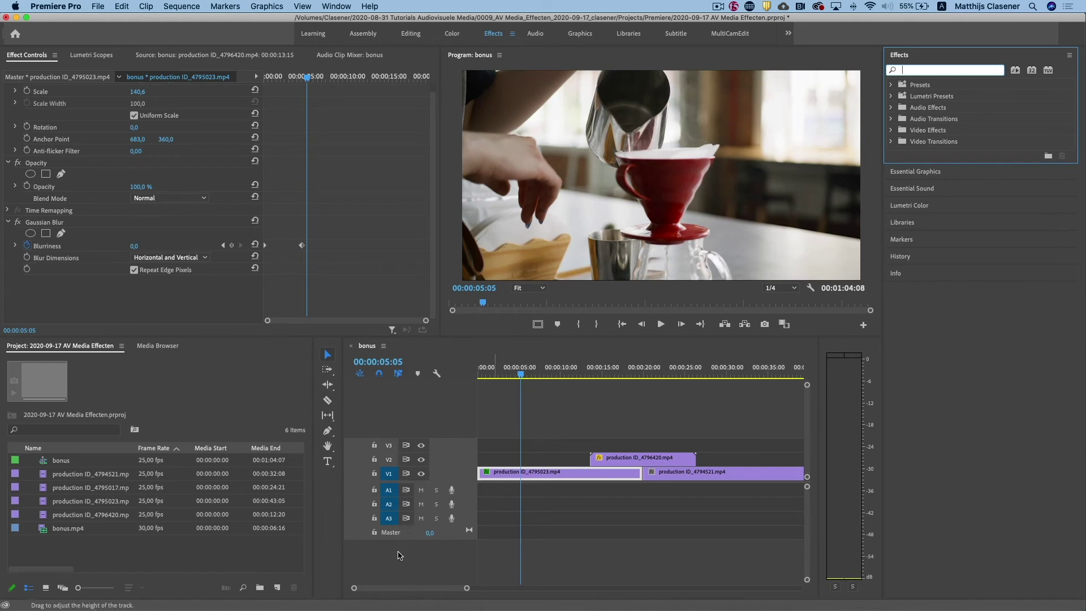
left_click_drag(404, 591, 425, 590)
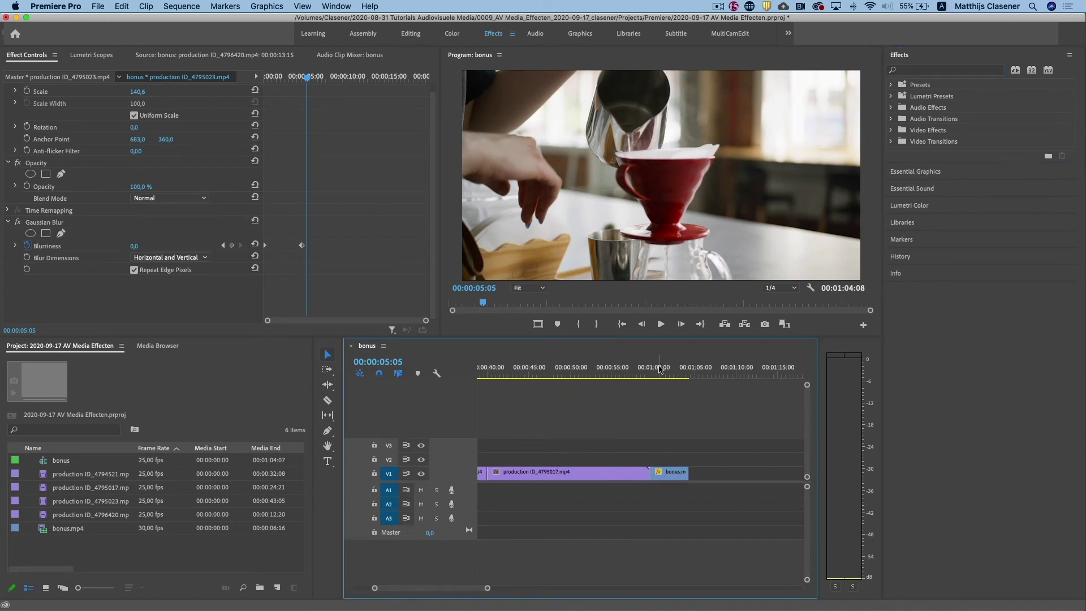
- Select the bonus.mp4 clip on V1 and expand the Video Effects categories
left_click(659, 369)
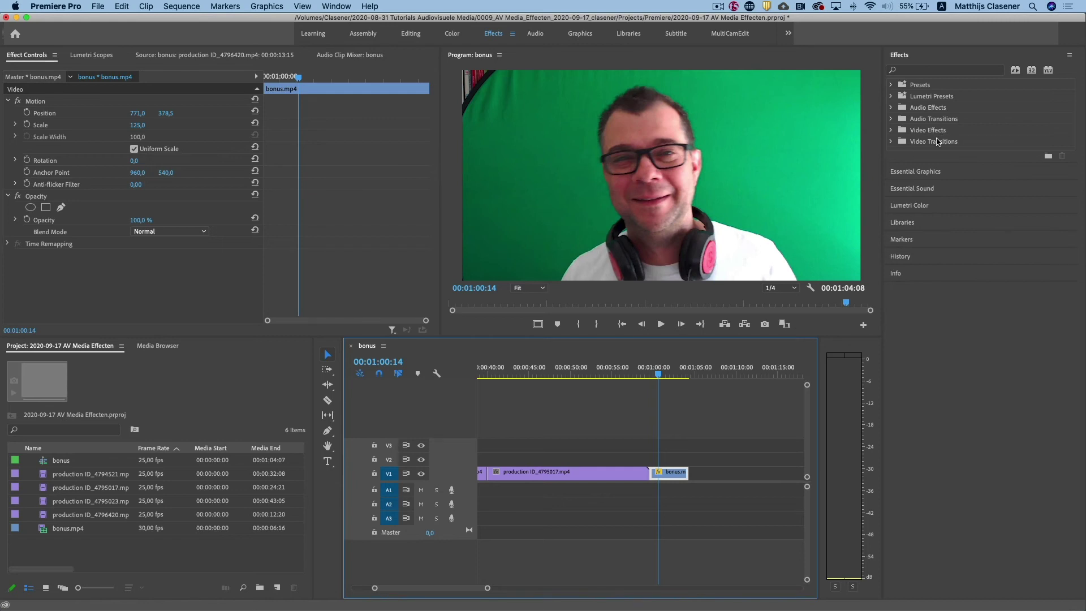
left_click(916, 131)
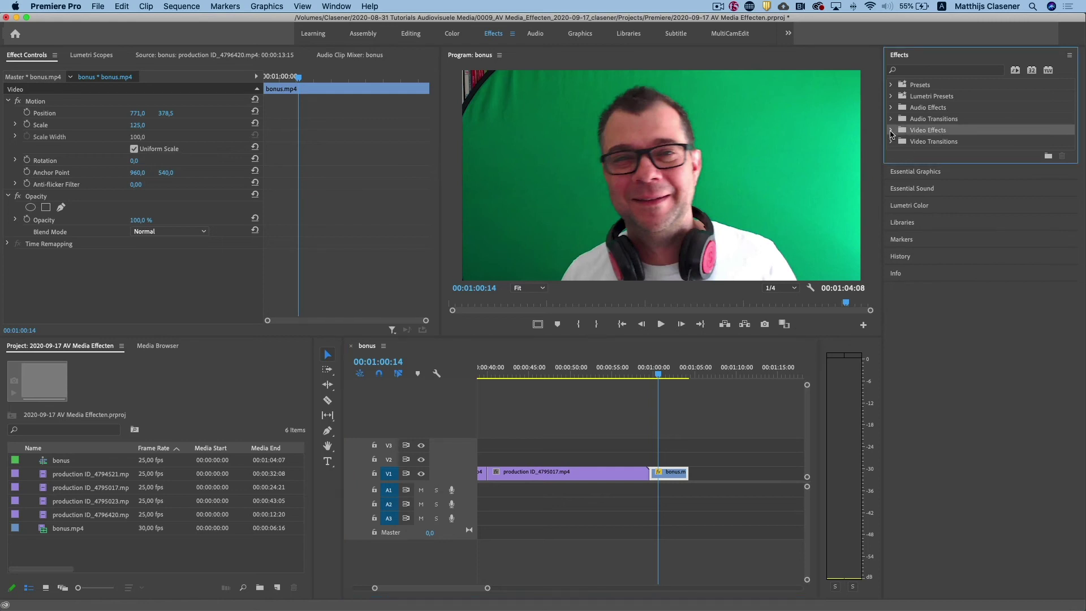
left_click(892, 131)
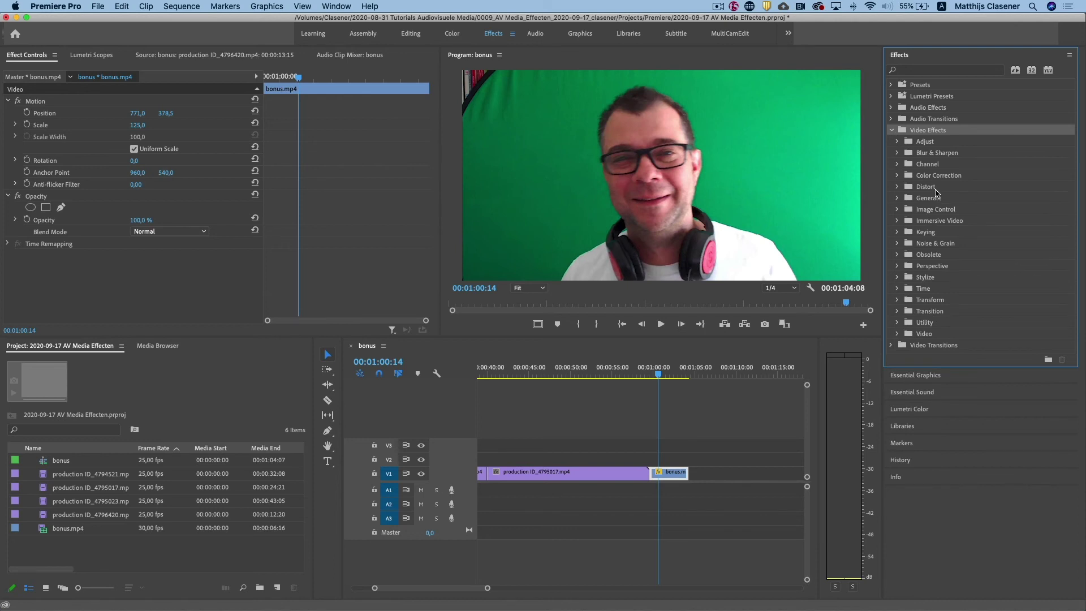
- Apply Gaussian Blur from Blur & Sharpen to bonus.mp4 and set Blurriness to 43
left_click(897, 153)
left_click_drag(942, 198, 664, 478)
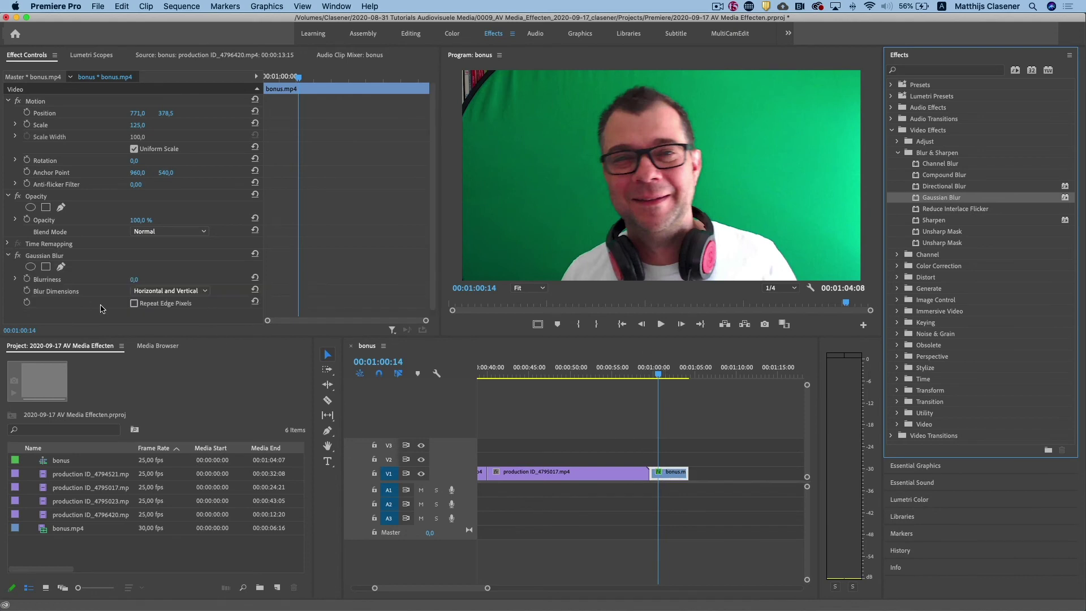
left_click_drag(134, 279, 149, 280)
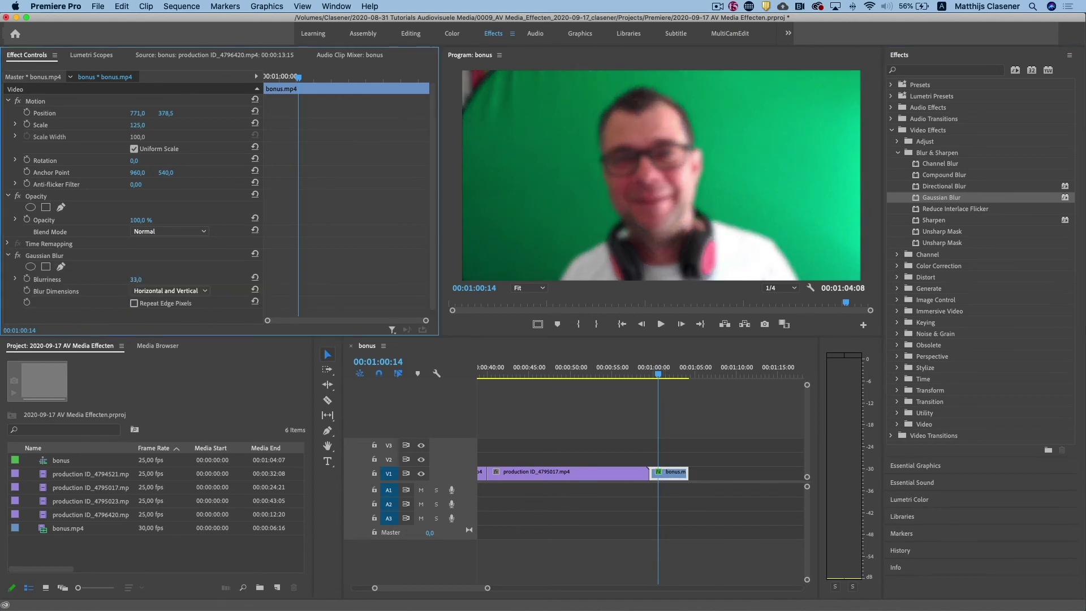
left_click(137, 279)
type("40")
key("Return")
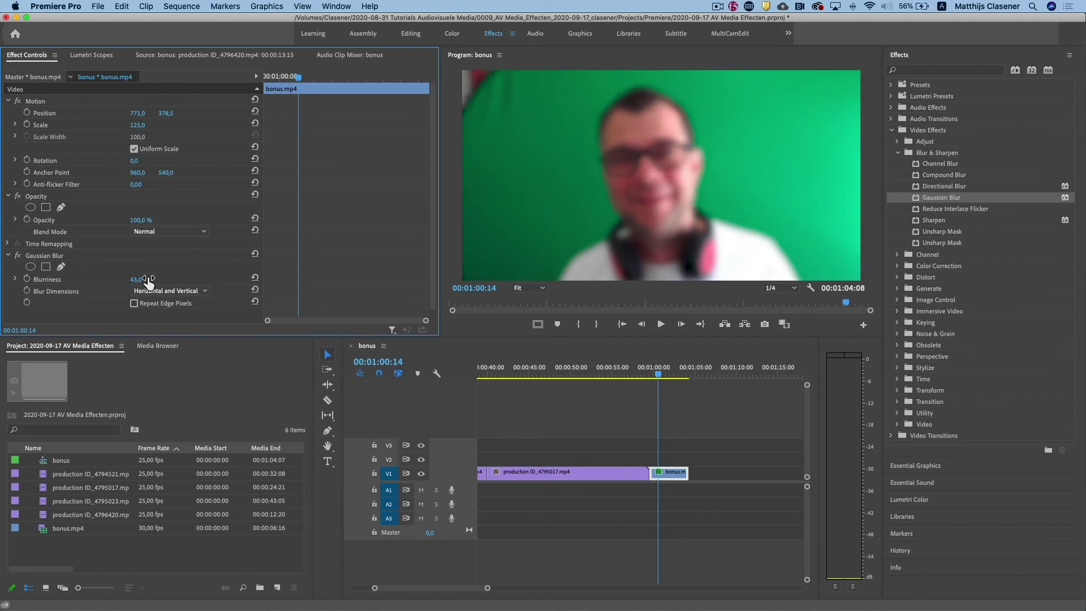
left_click_drag(147, 280, 145, 281)
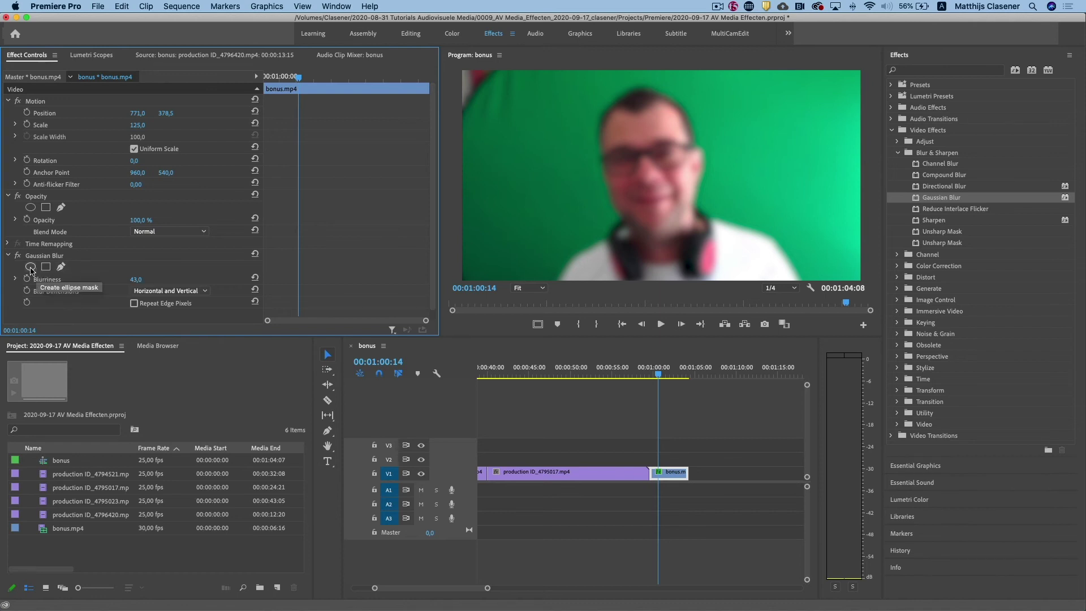
- Fit a tilted ellipse mask over the face with Mask Feather 35.3 and Blurriness 75
left_click(30, 266)
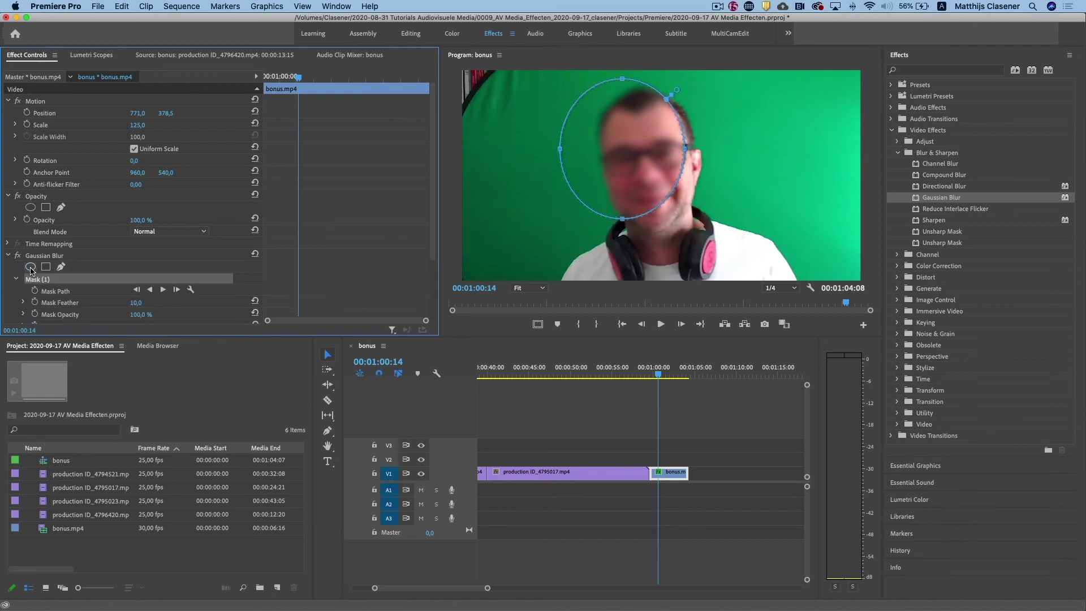
mouse_move(649, 154)
left_mouse_down()
mouse_move(656, 177)
mouse_move(686, 155)
left_mouse_up()
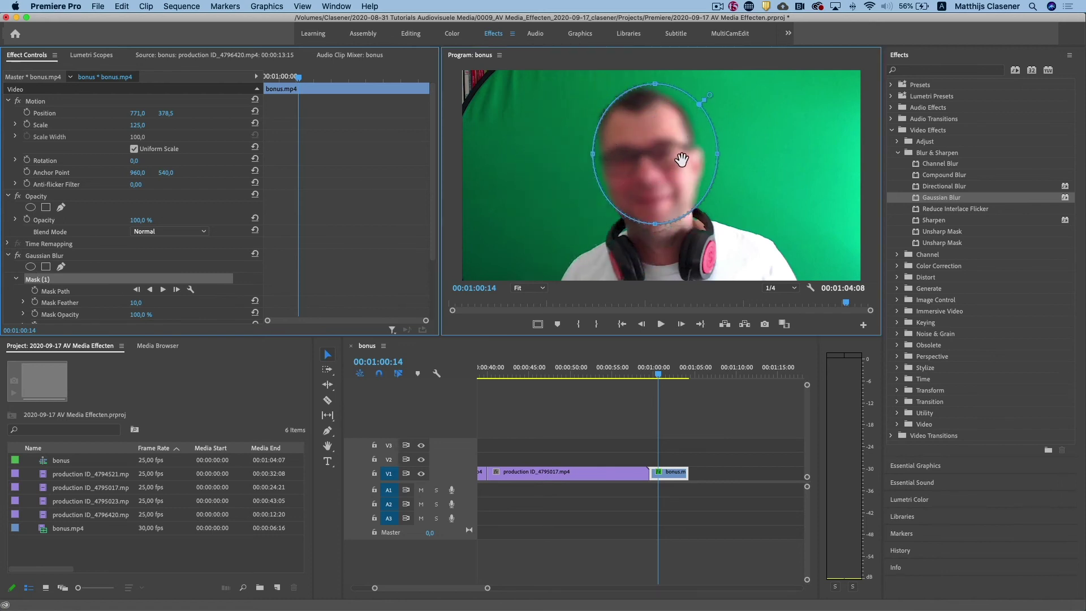
left_click_drag(710, 162, 697, 162)
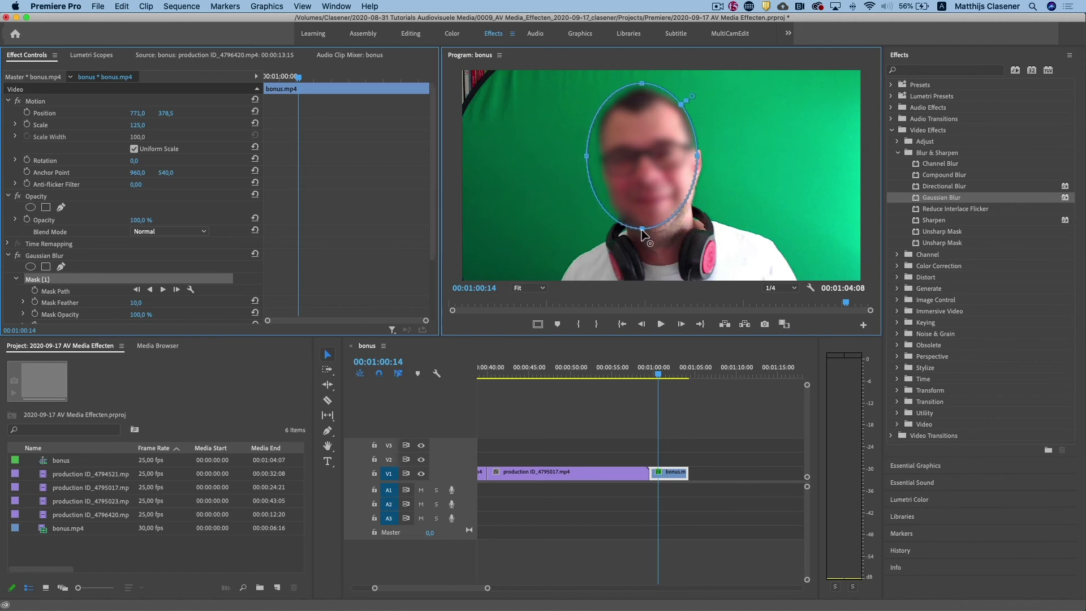
left_click_drag(639, 191, 646, 193)
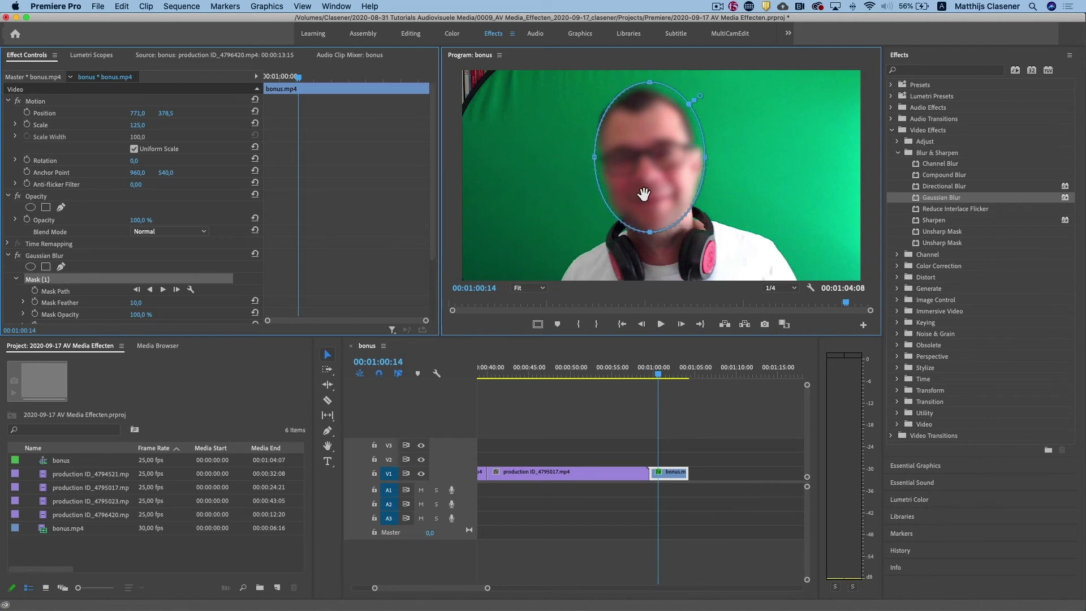
left_click_drag(716, 160, 708, 145)
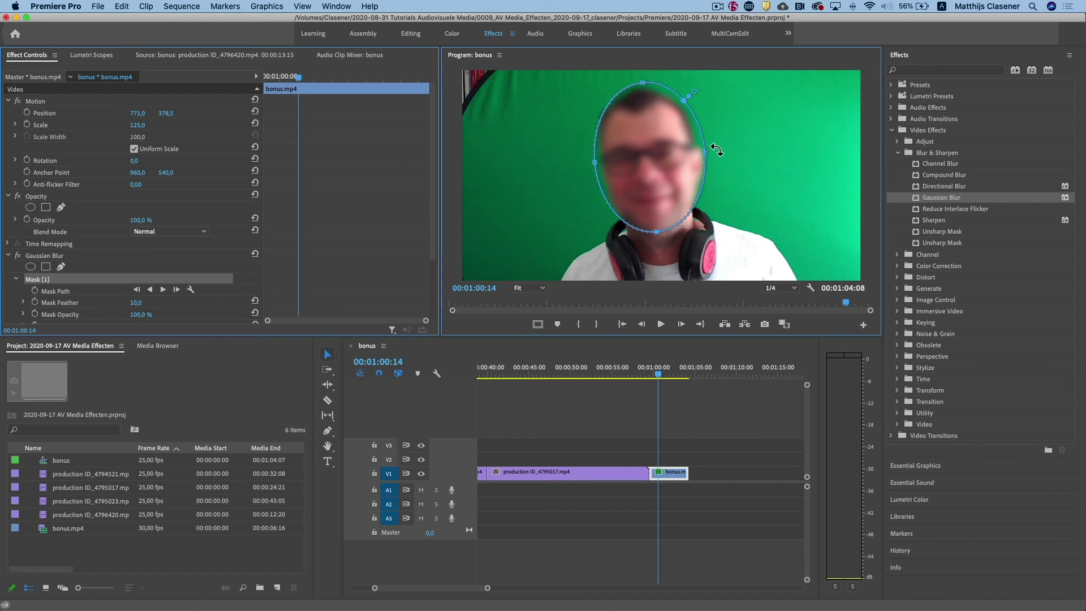
left_click_drag(691, 87, 693, 84)
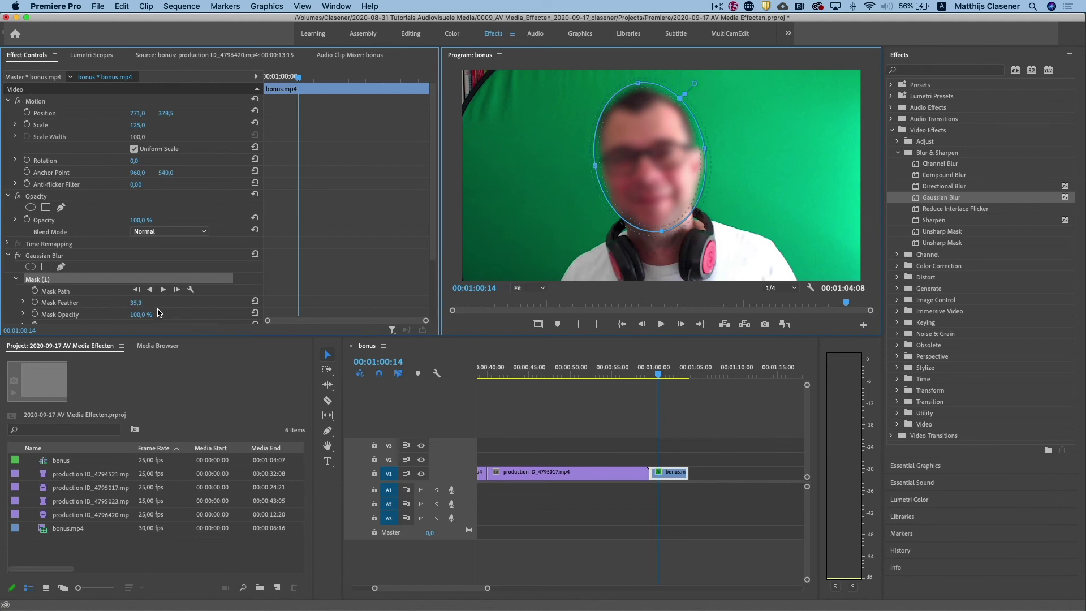
scroll(94, 286, "down", 3)
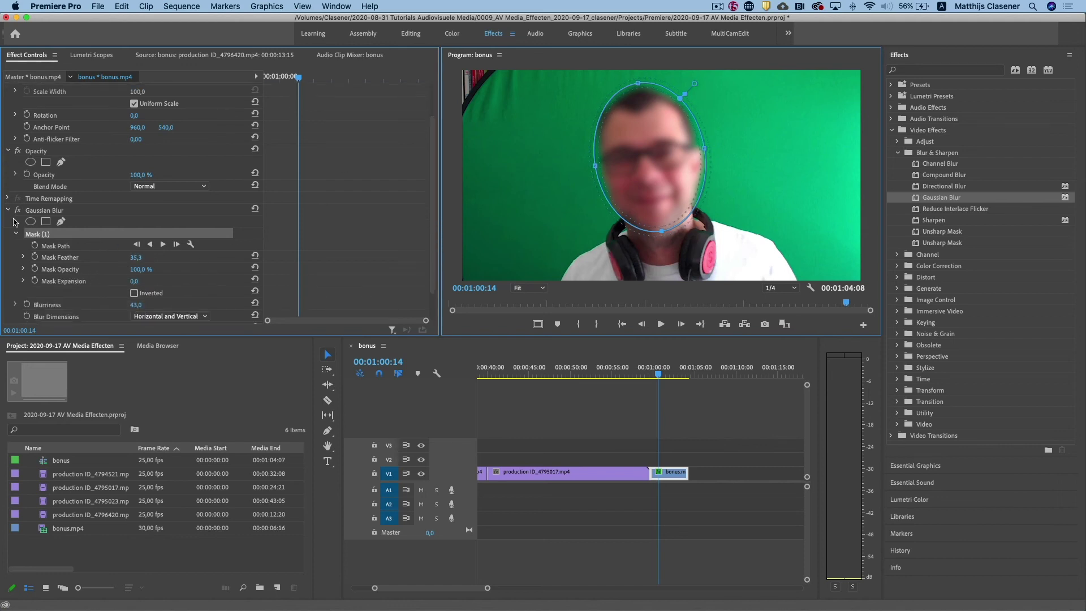
scroll(64, 238, "down", 3)
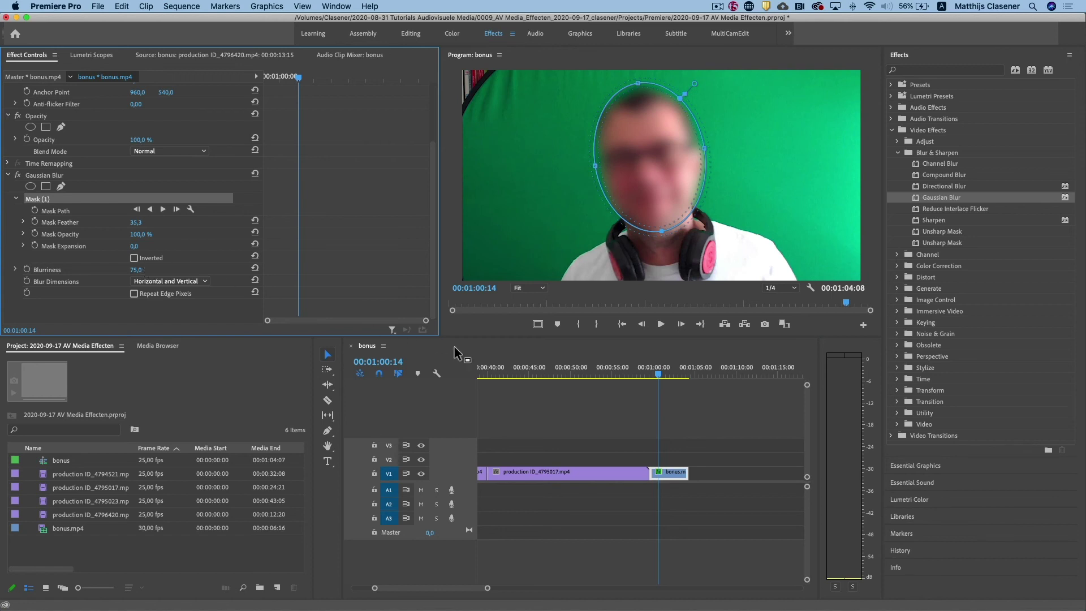
- Track the face mask forward from 00:01:00:15, pausing once to check the mask
left_click(663, 376)
left_click_drag(663, 375, 660, 377)
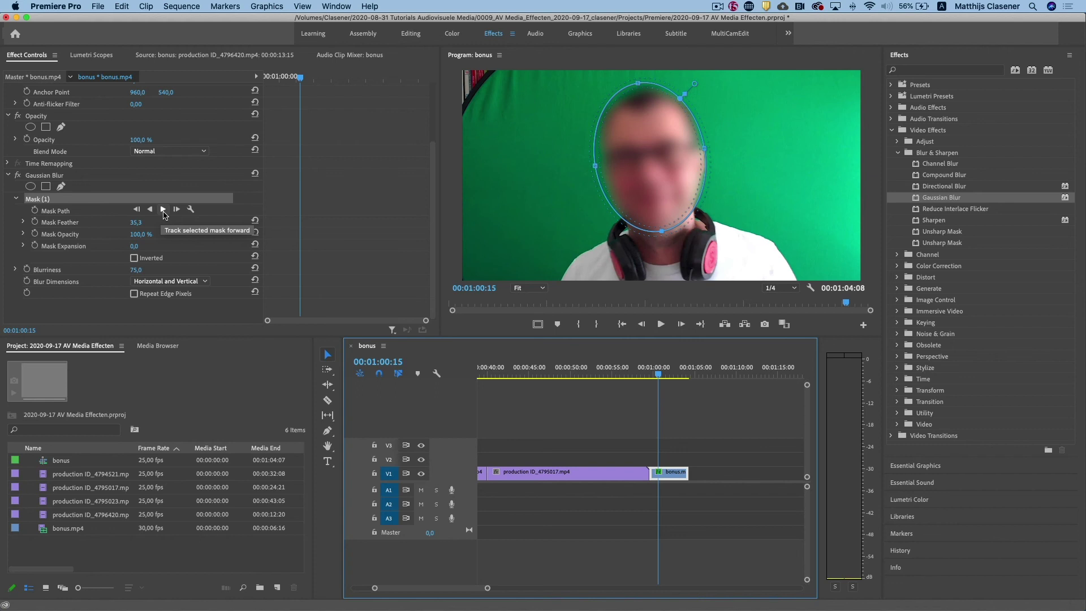
left_click(163, 210)
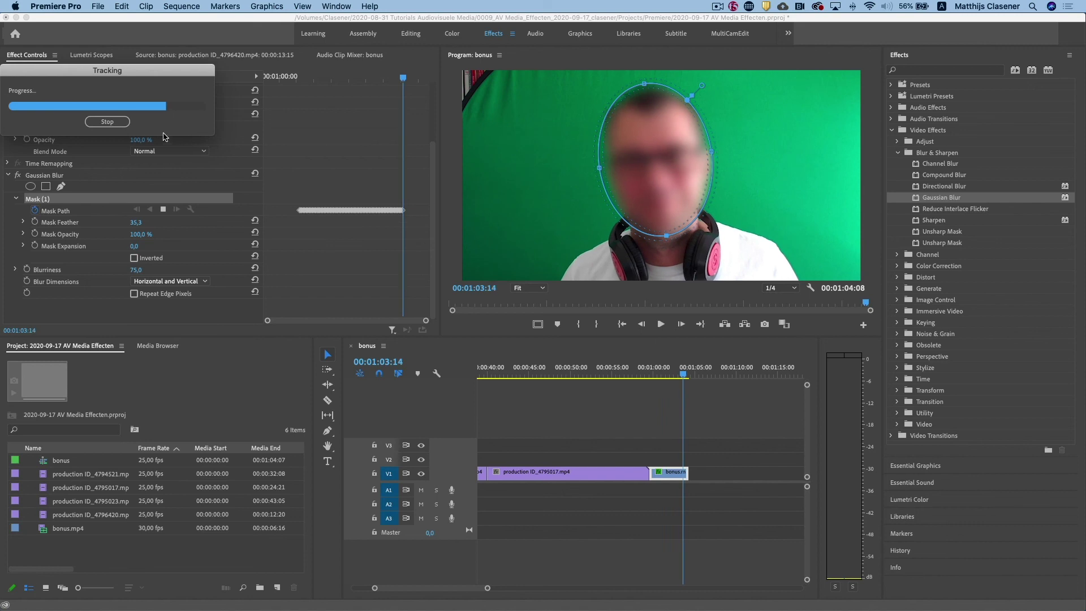
left_click(107, 121)
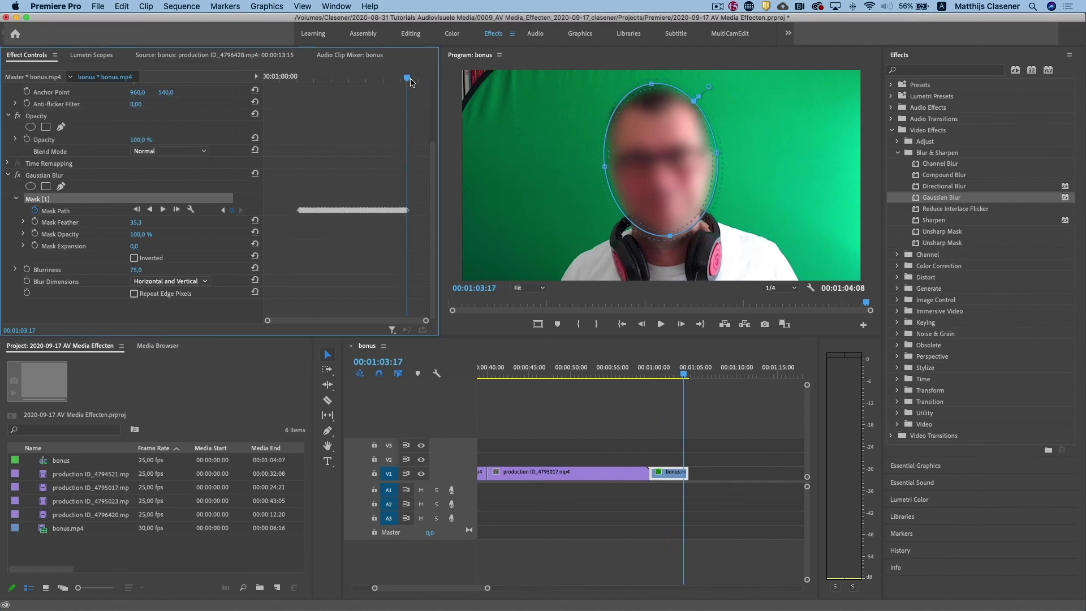
left_click_drag(410, 81, 402, 81)
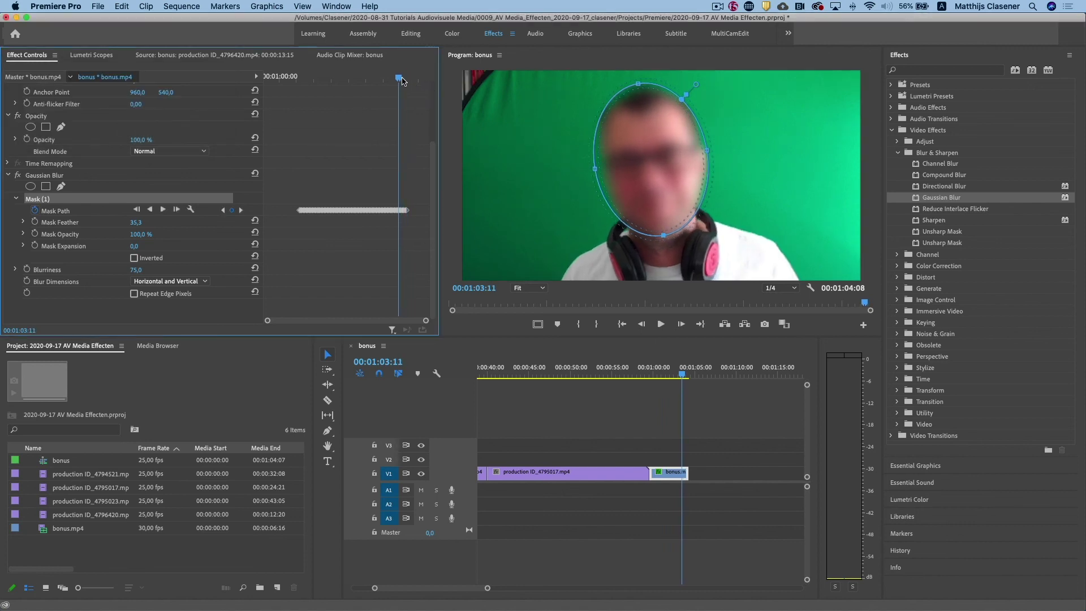
left_click(162, 210)
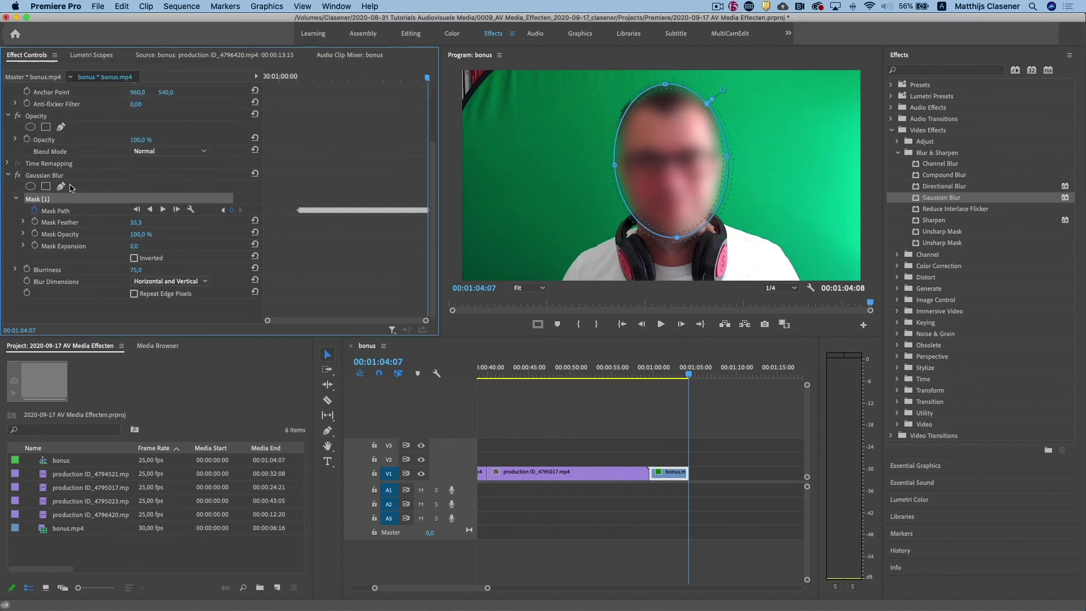
- Track the mask backward toward the clip start, then go to frame 01:02:03
left_click_drag(301, 81, 304, 81)
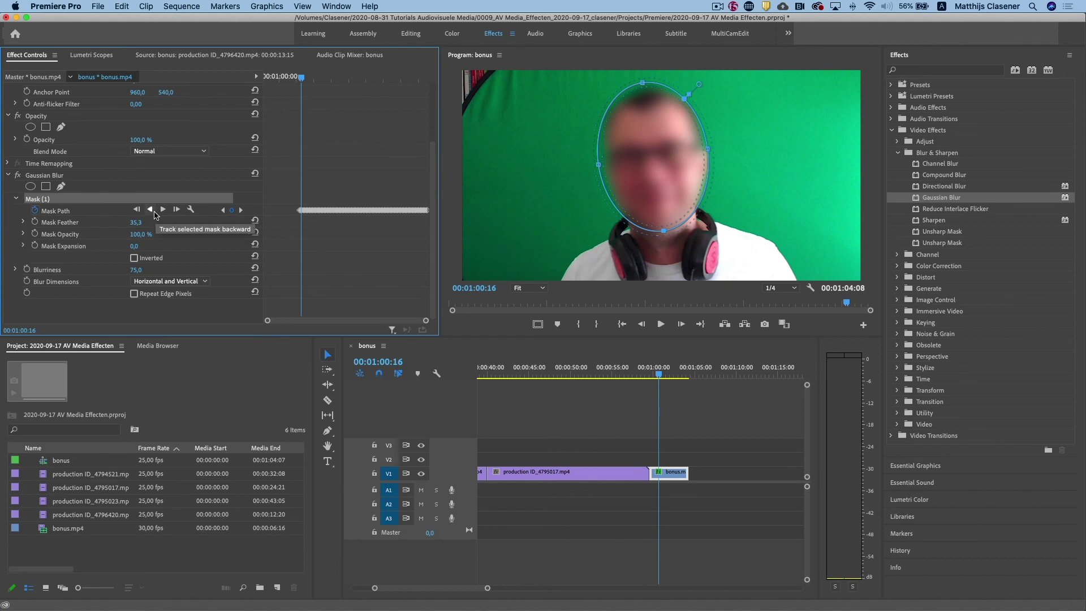
left_click(150, 209)
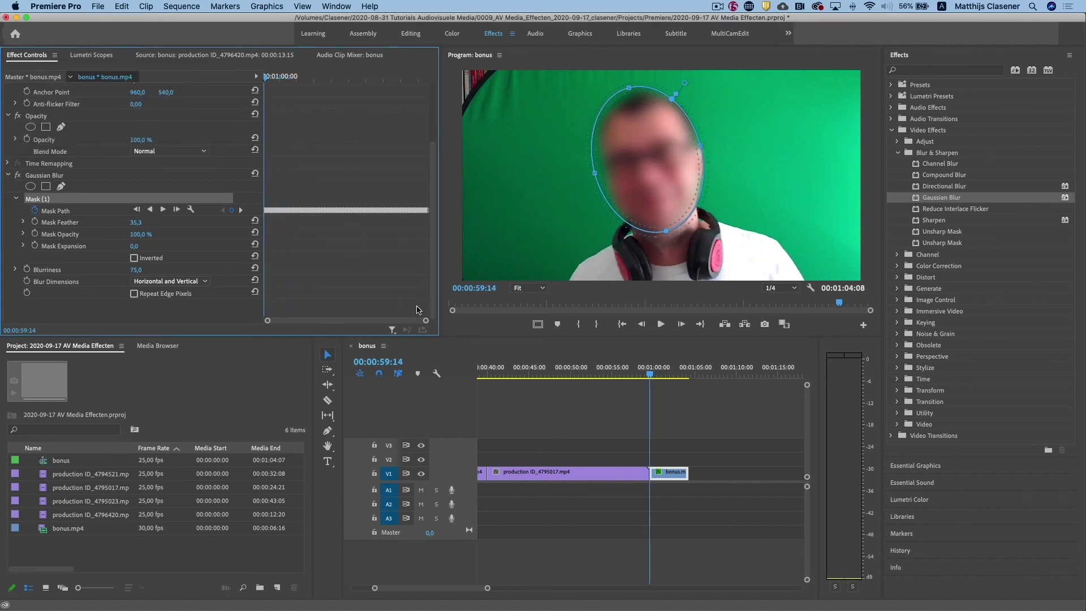
left_click_drag(651, 373, 672, 375)
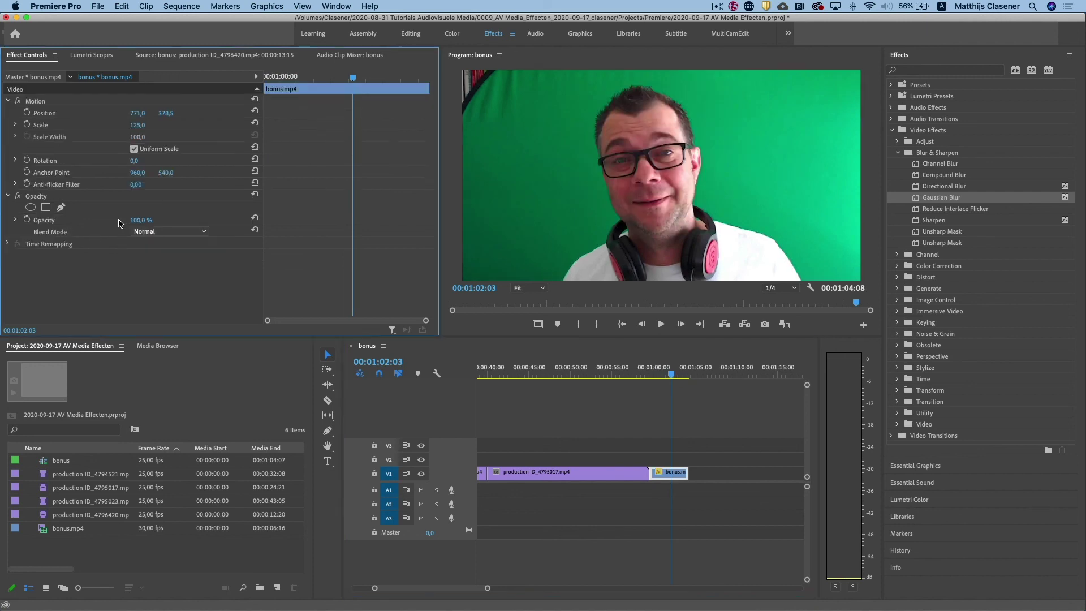
- Add a 4-point polygon mask to Opacity and drag its corners into a slanted strip over the eyes
left_click(35, 196)
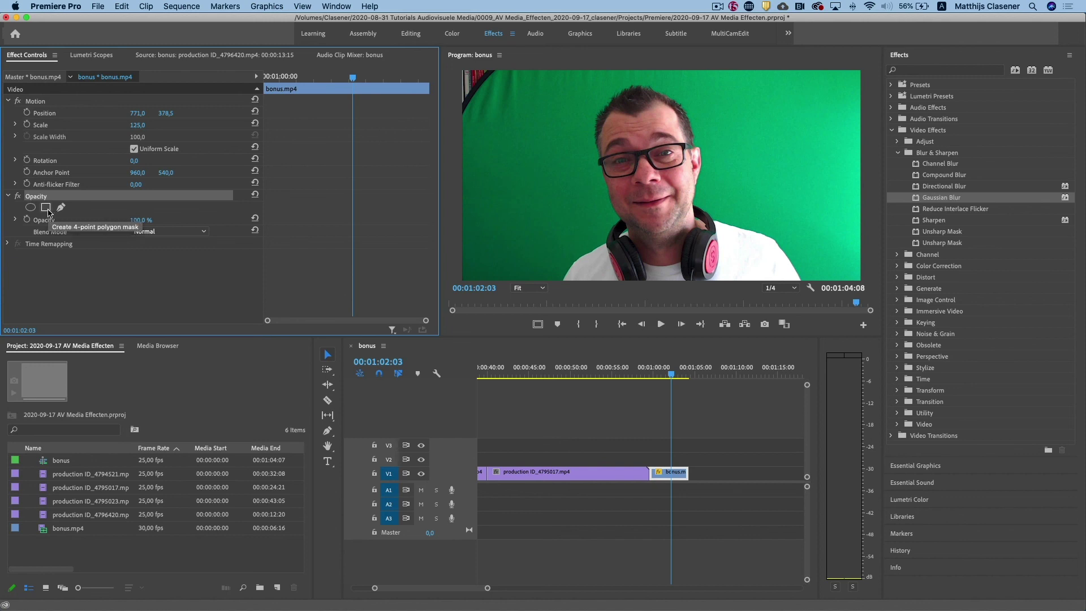
left_click(46, 208)
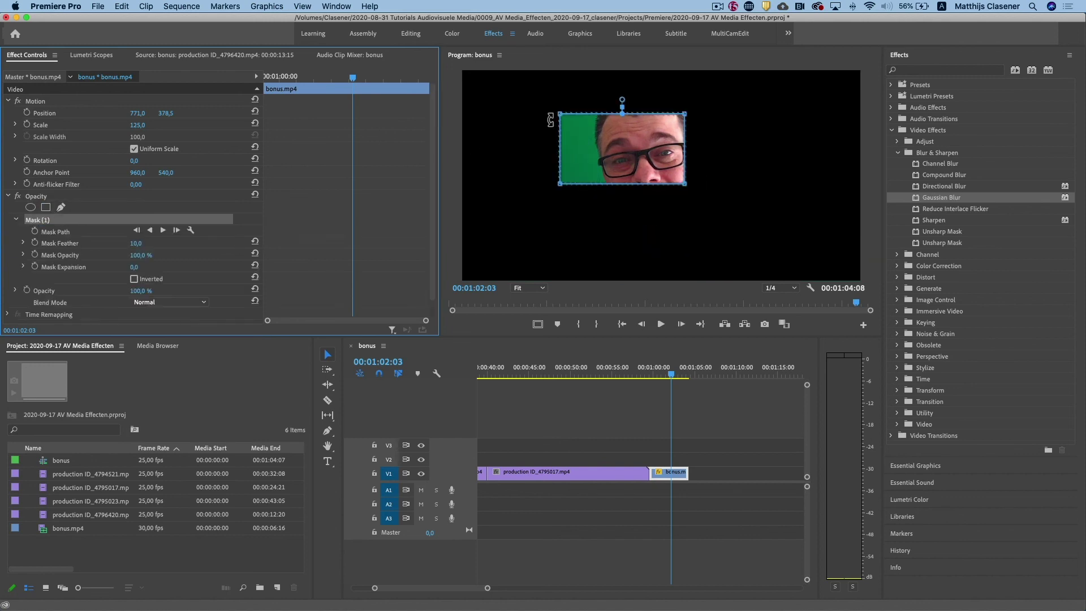
left_click_drag(561, 115, 600, 158)
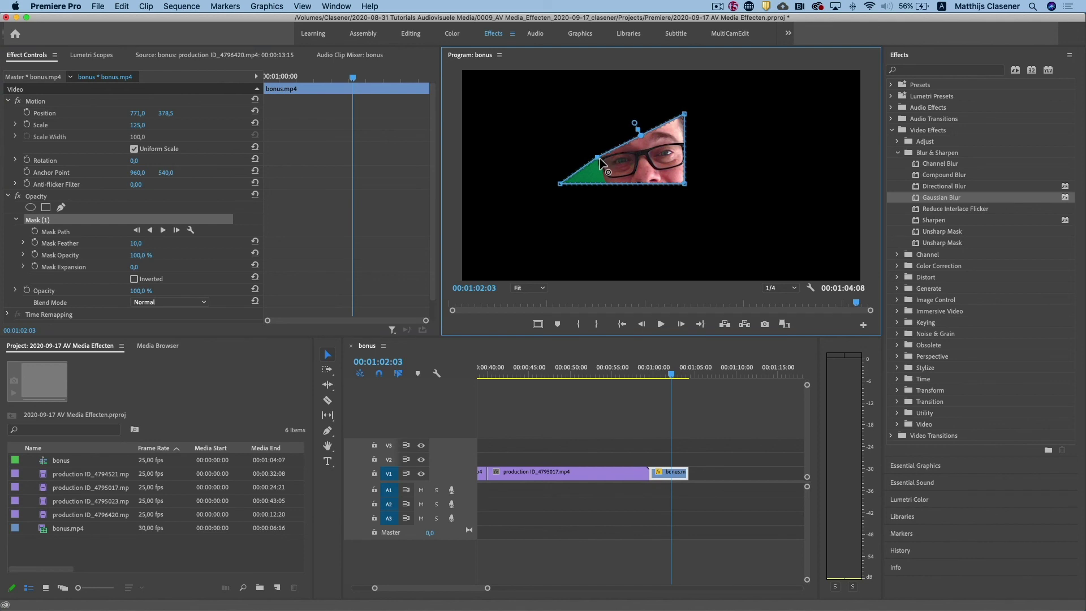
left_click_drag(685, 114, 685, 141)
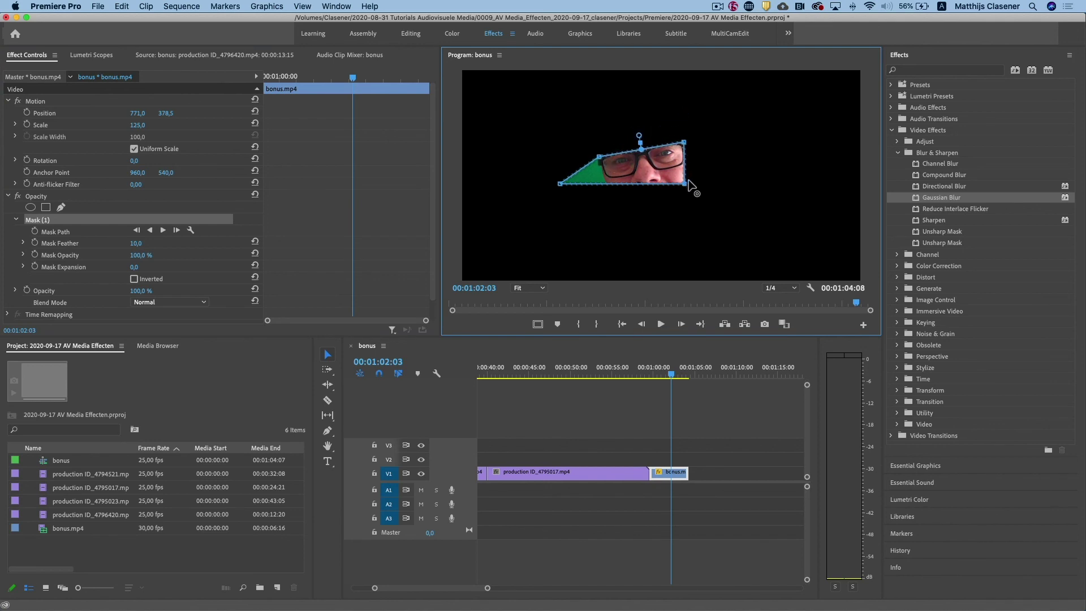
left_click_drag(687, 183, 688, 163)
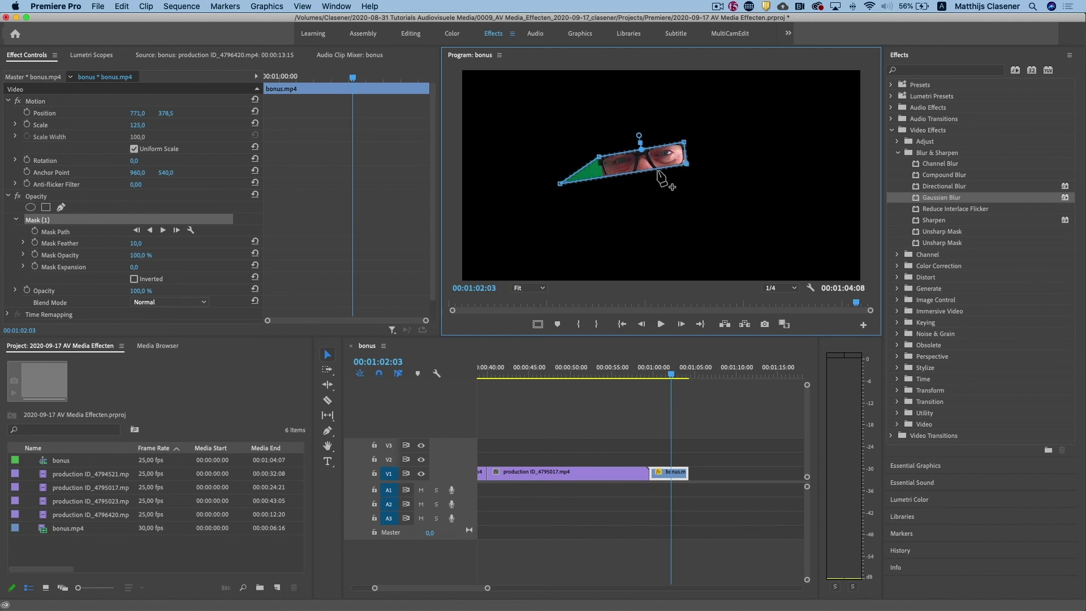
left_click_drag(561, 183, 604, 180)
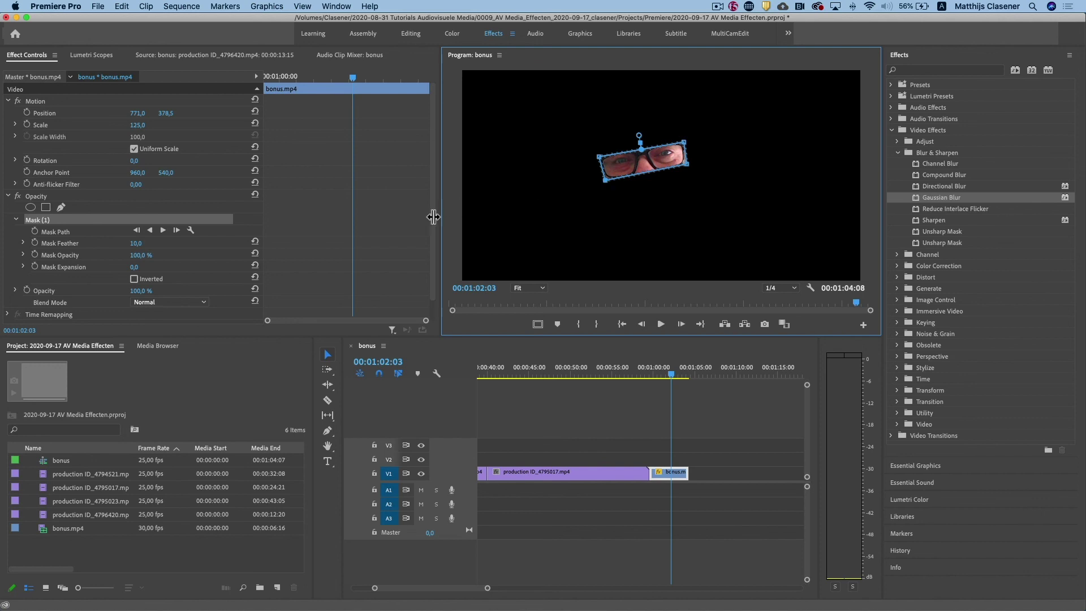
- Invert Mask (1) so a black bar hides the eyes, then track it forward
left_click(134, 279)
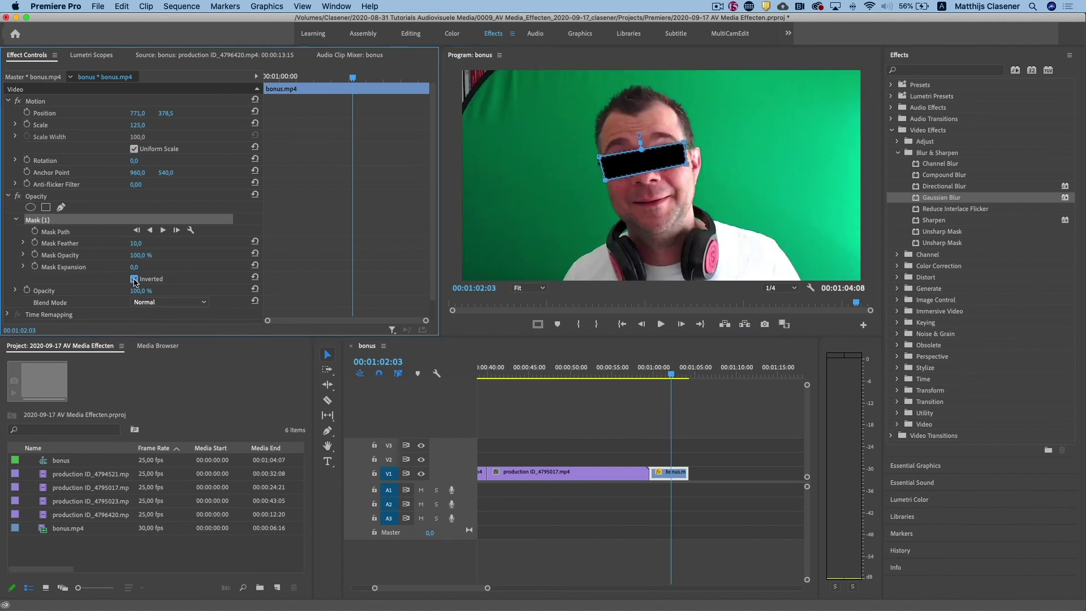
left_click(163, 231)
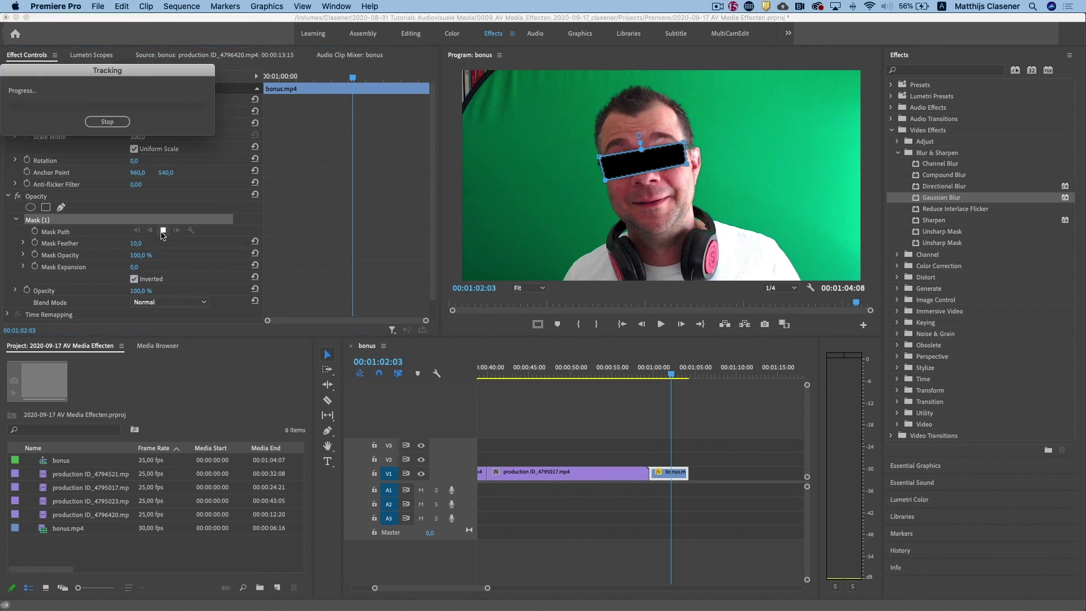